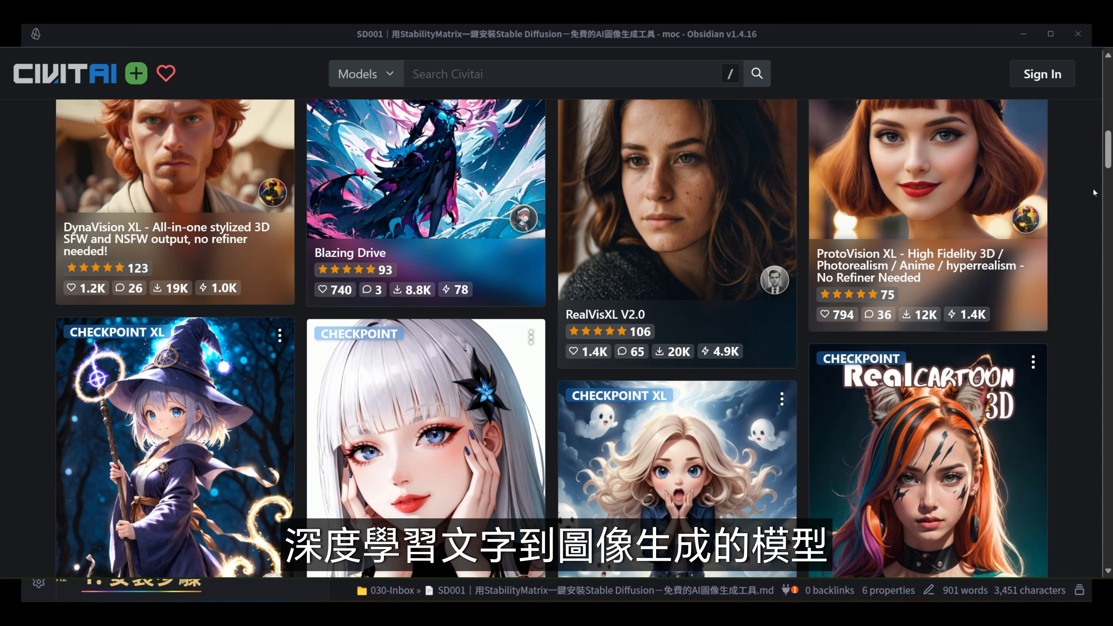
# Step: Browse the Civitai model gallery to examine the available checkpoints and LoRAs
pyautogui.scroll(-7, 1094, 192)
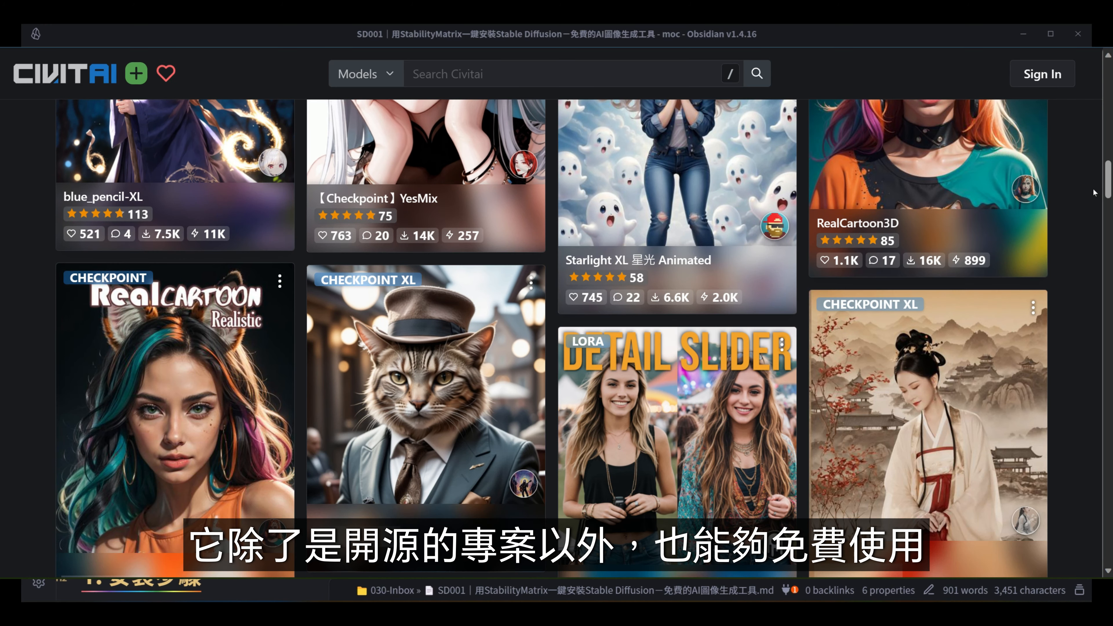
pyautogui.scroll(-7, 1094, 192)
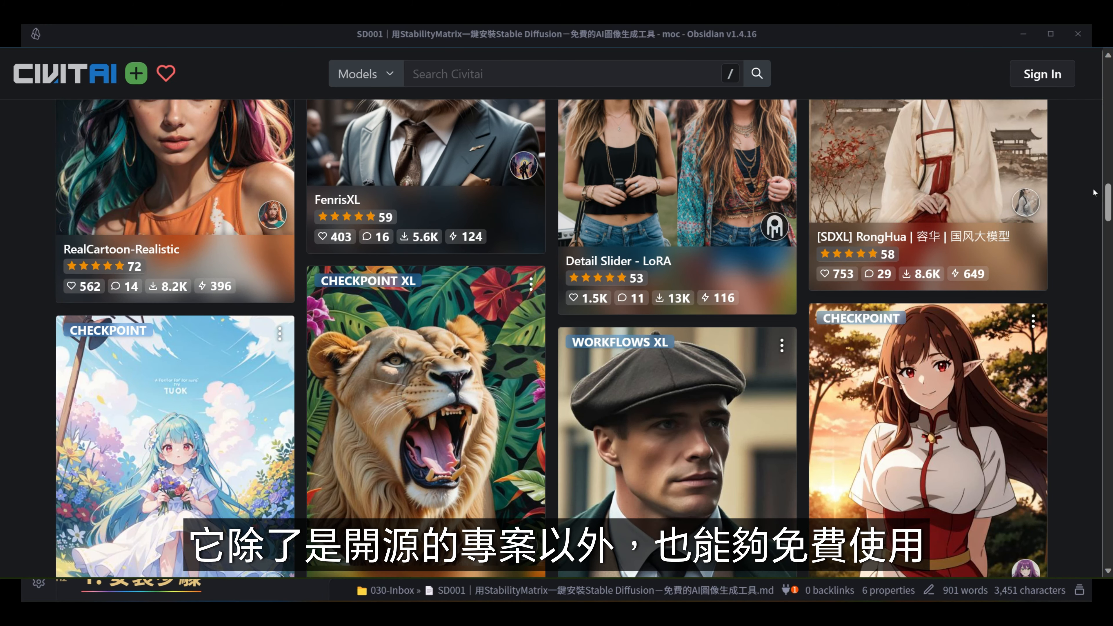
pyautogui.scroll(-10, 1094, 192)
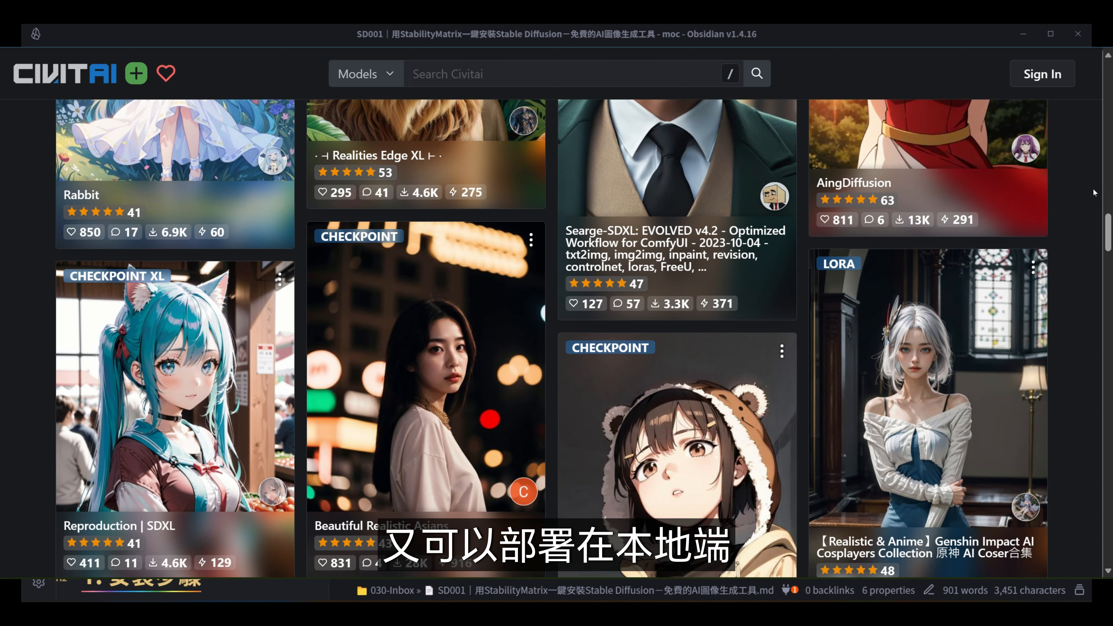
pyautogui.scroll(-11, 1094, 192)
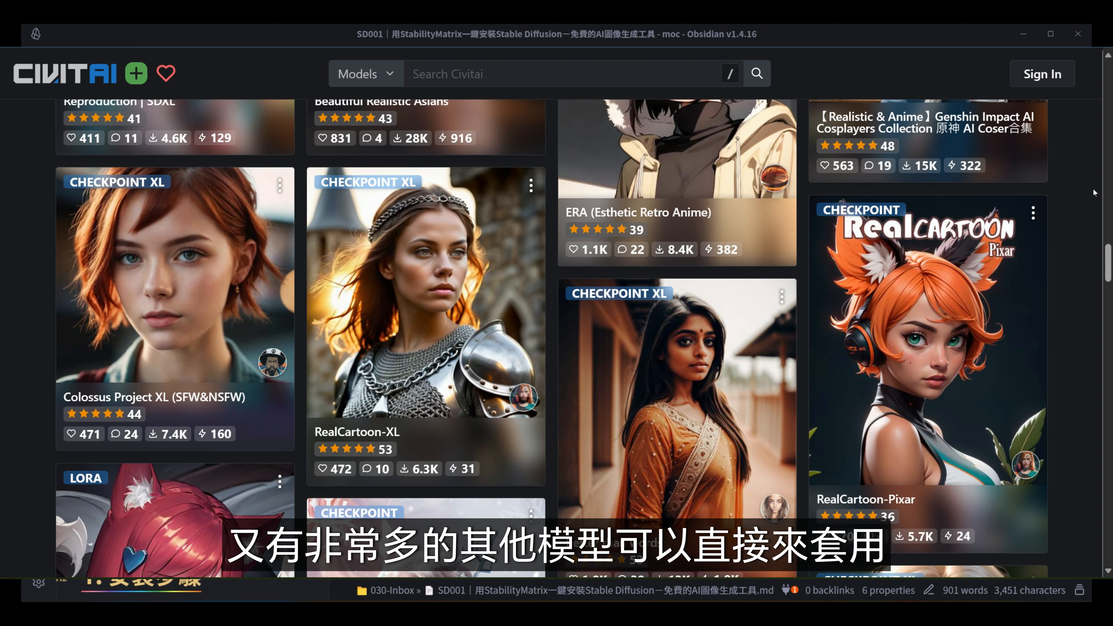
pyautogui.scroll(-9, 1095, 192)
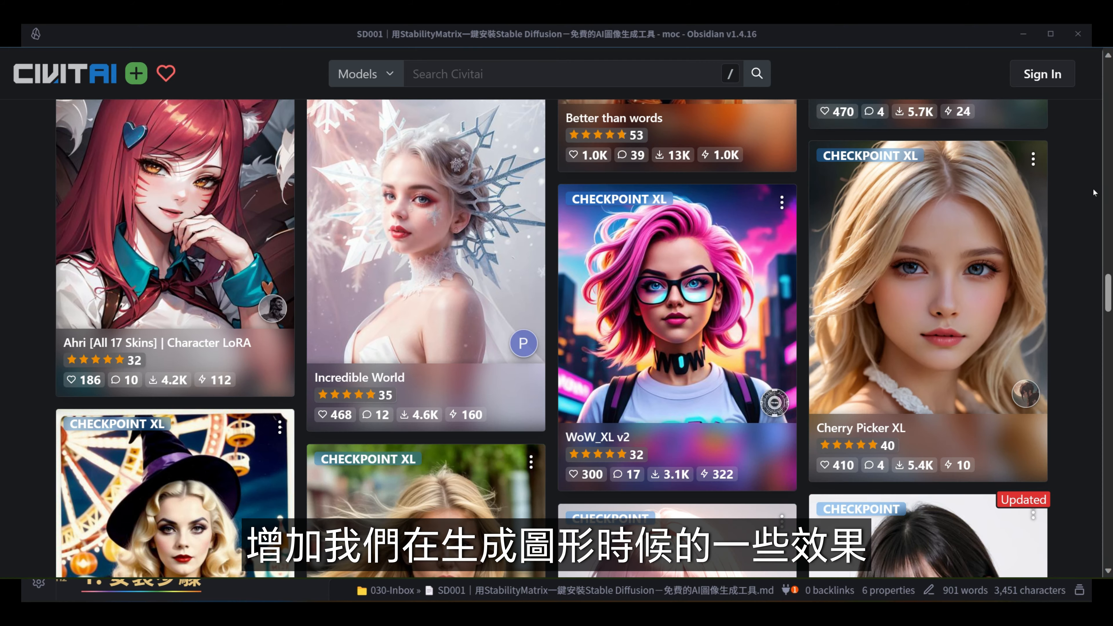
pyautogui.scroll(-7, 1094, 192)
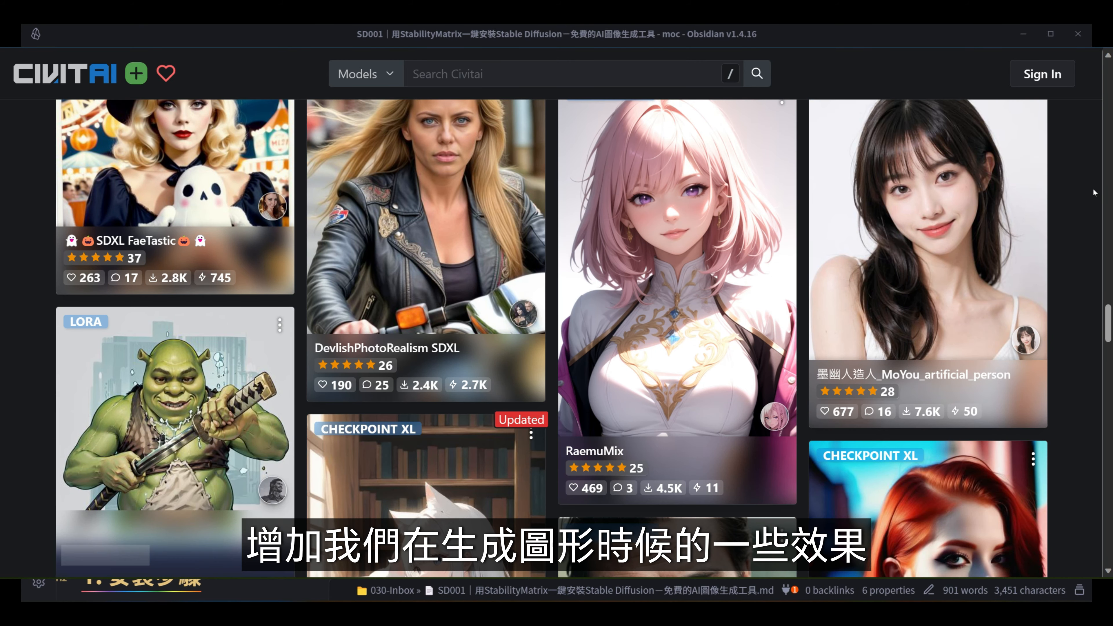
pyautogui.scroll(-7, 1094, 192)
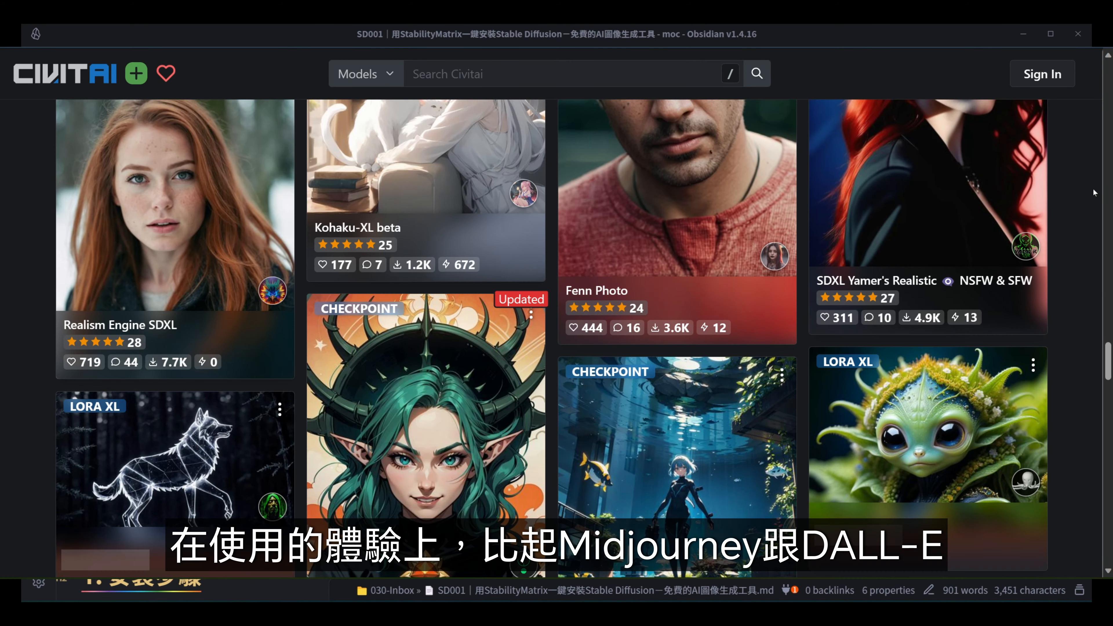
pyautogui.scroll(-12, 1094, 192)
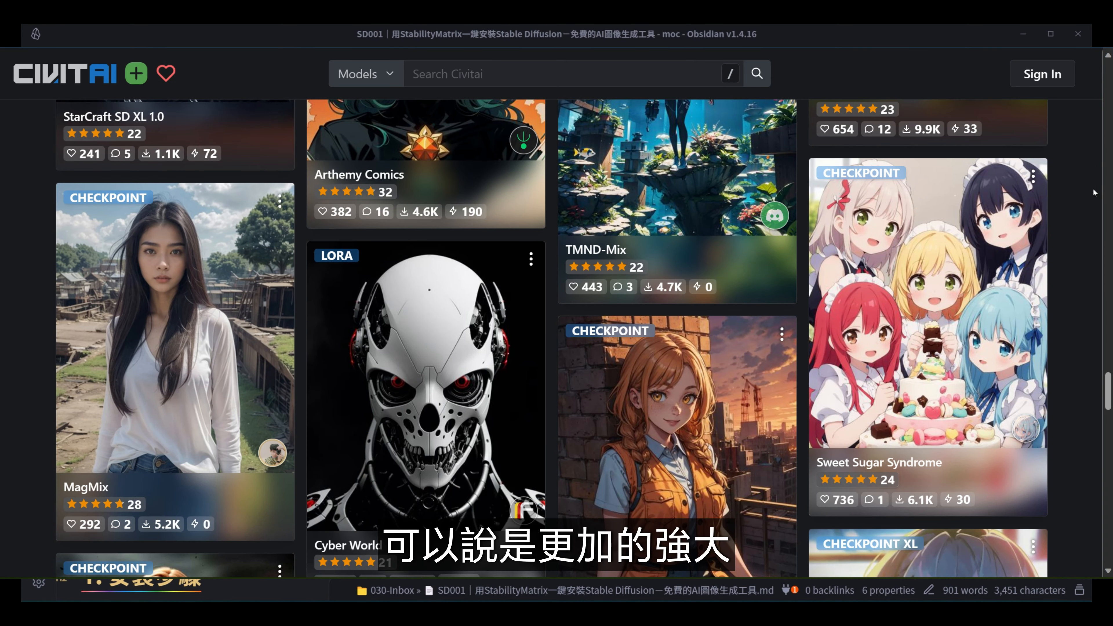
pyautogui.scroll(-12, 1095, 192)
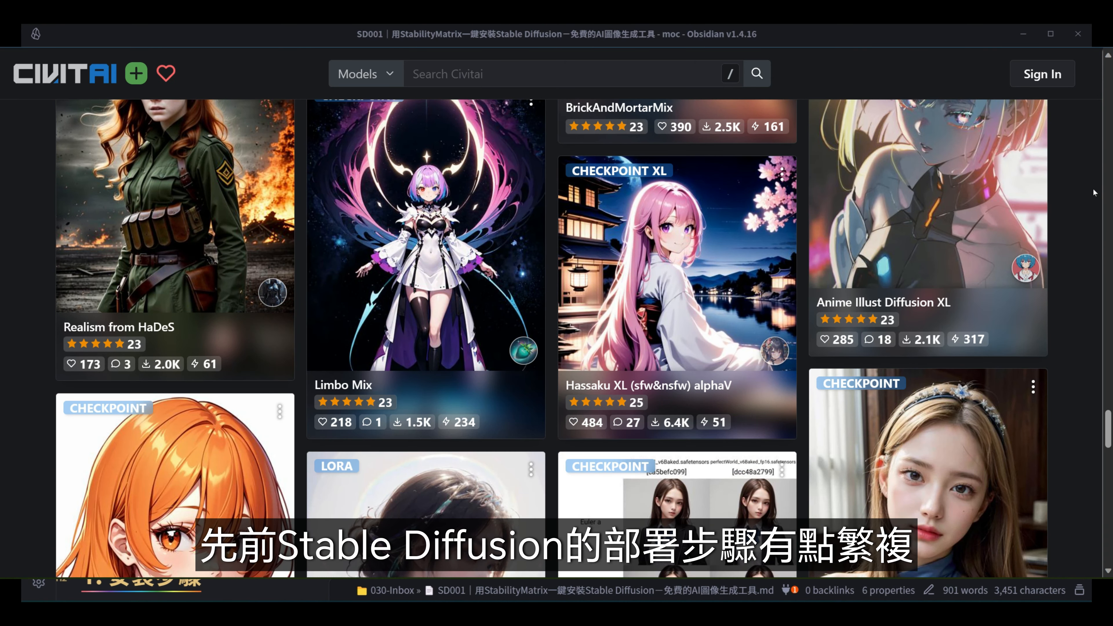
pyautogui.scroll(-7, 1094, 192)
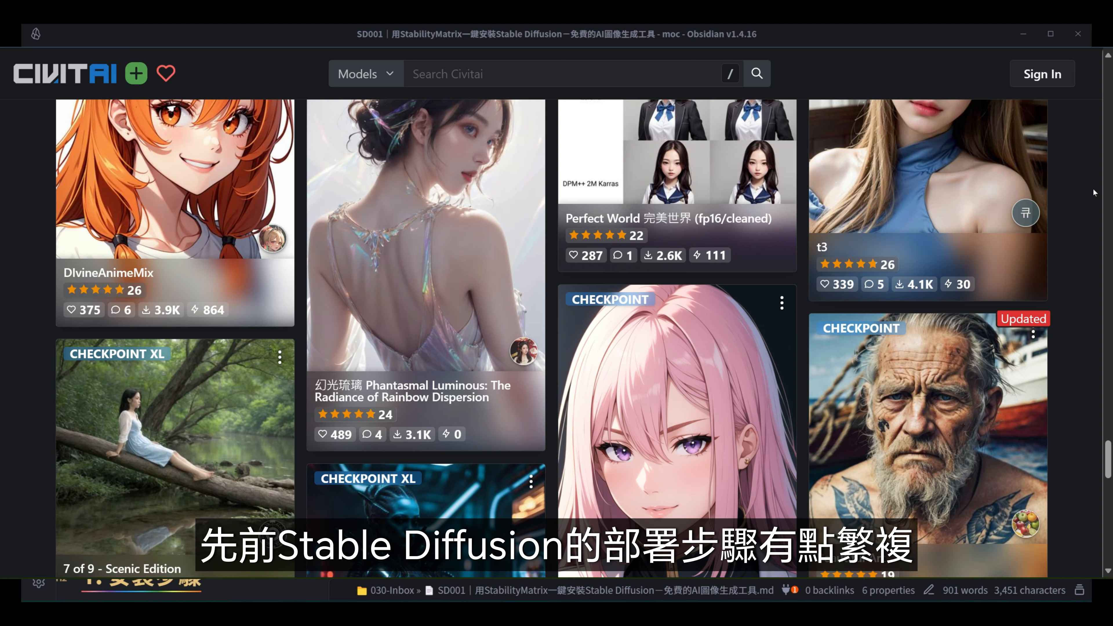
pyautogui.scroll(-9, 1094, 192)
pyautogui.scroll(-2, 1094, 192)
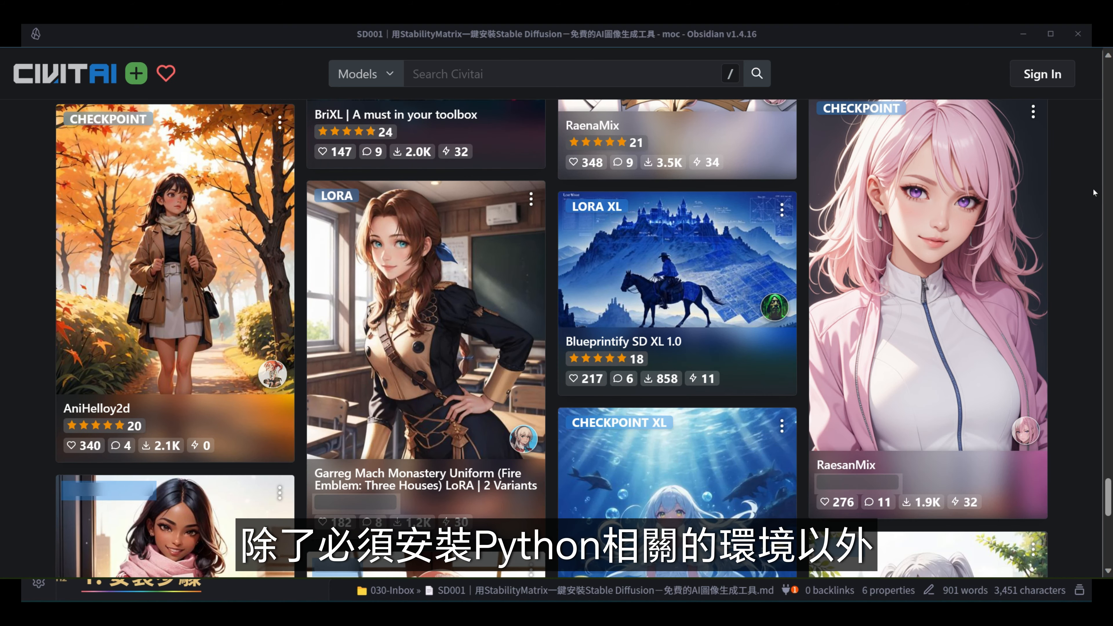
pyautogui.scroll(-5, 1094, 192)
pyautogui.scroll(-10, 1094, 193)
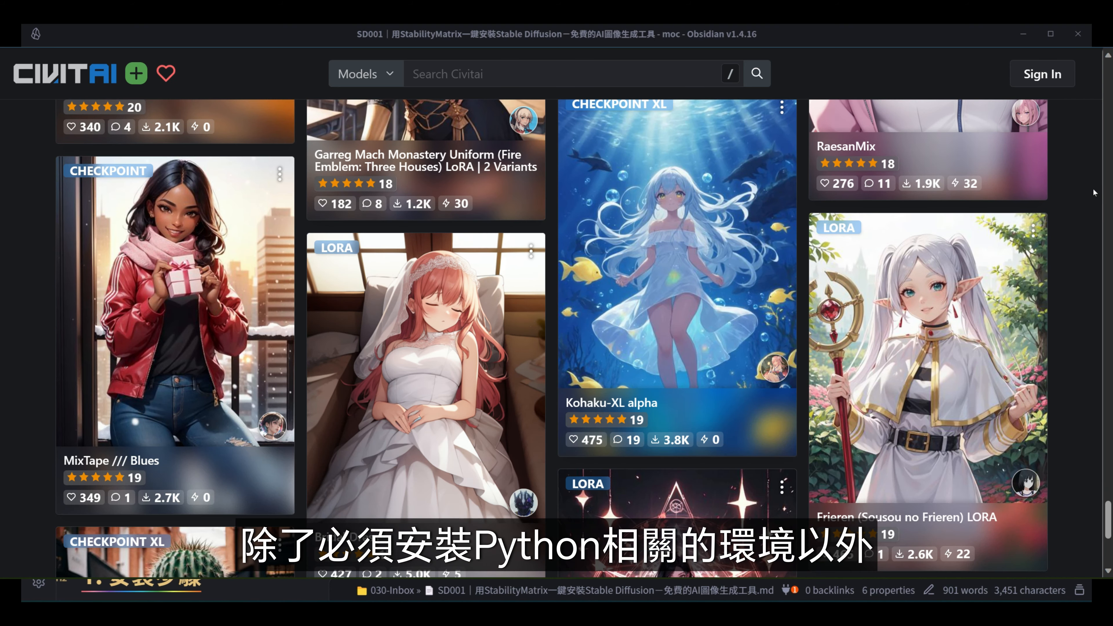
pyautogui.scroll(15, 1094, 192)
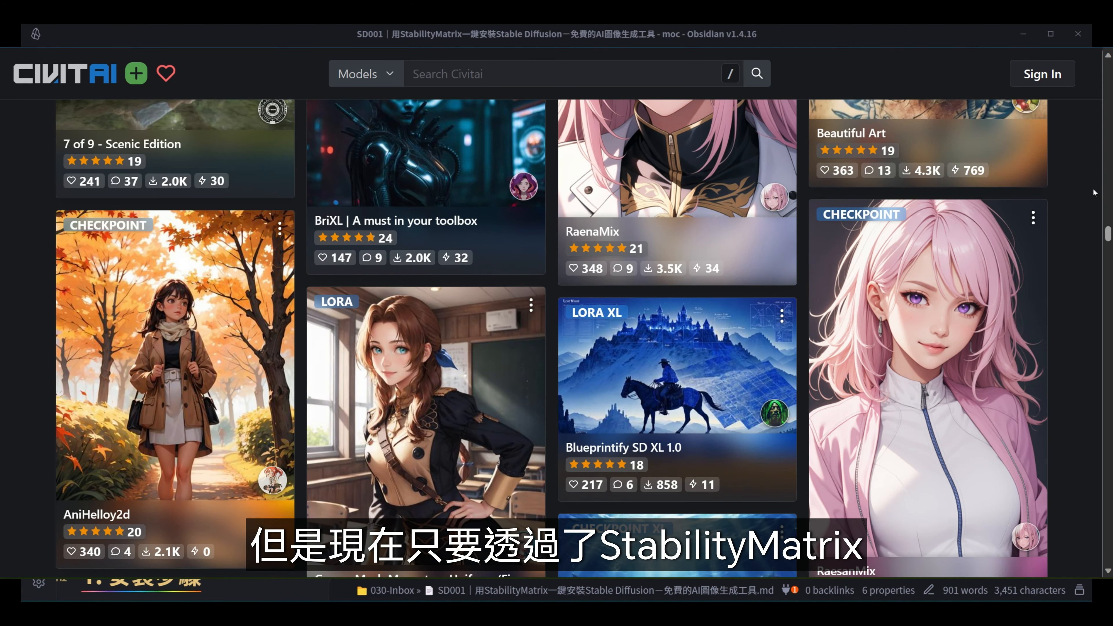
# Step: Open the Garreg Mach Monastery Uniform LoRA page and examine its preview images, details and trigger words
pyautogui.click(491, 362)
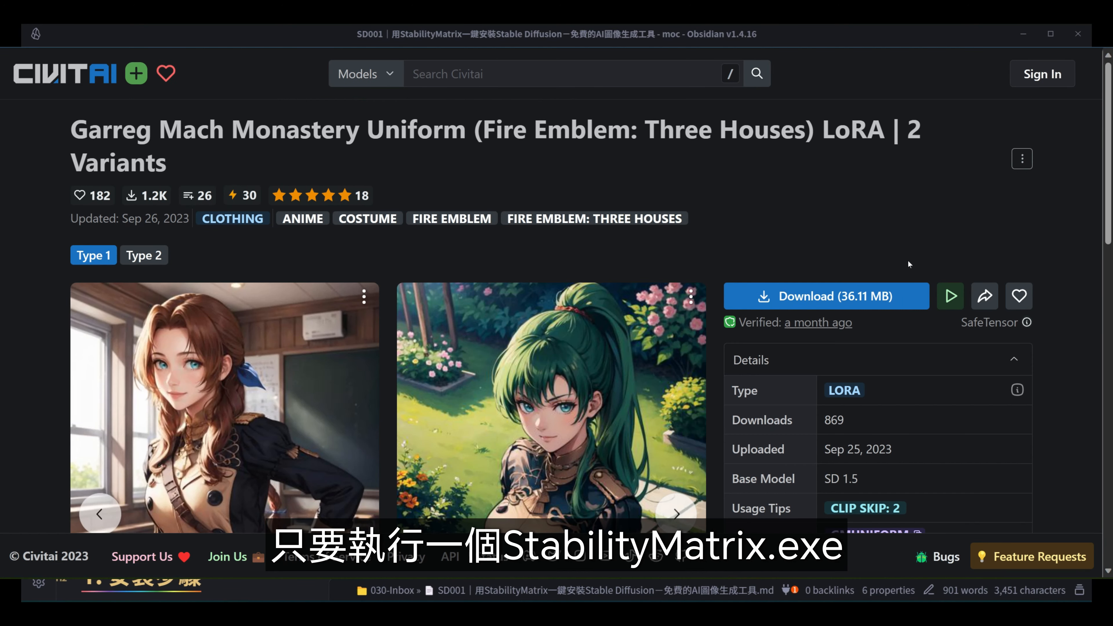
pyautogui.scroll(-5, 908, 265)
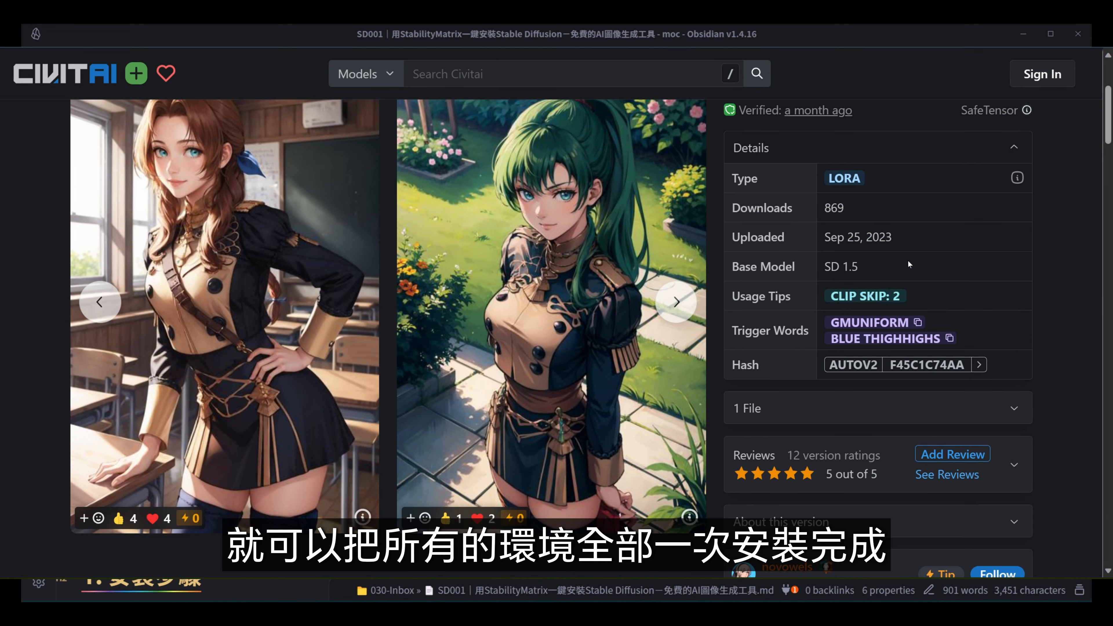
pyautogui.scroll(-3, 908, 259)
pyautogui.scroll(-3, 907, 261)
pyautogui.scroll(3, 909, 264)
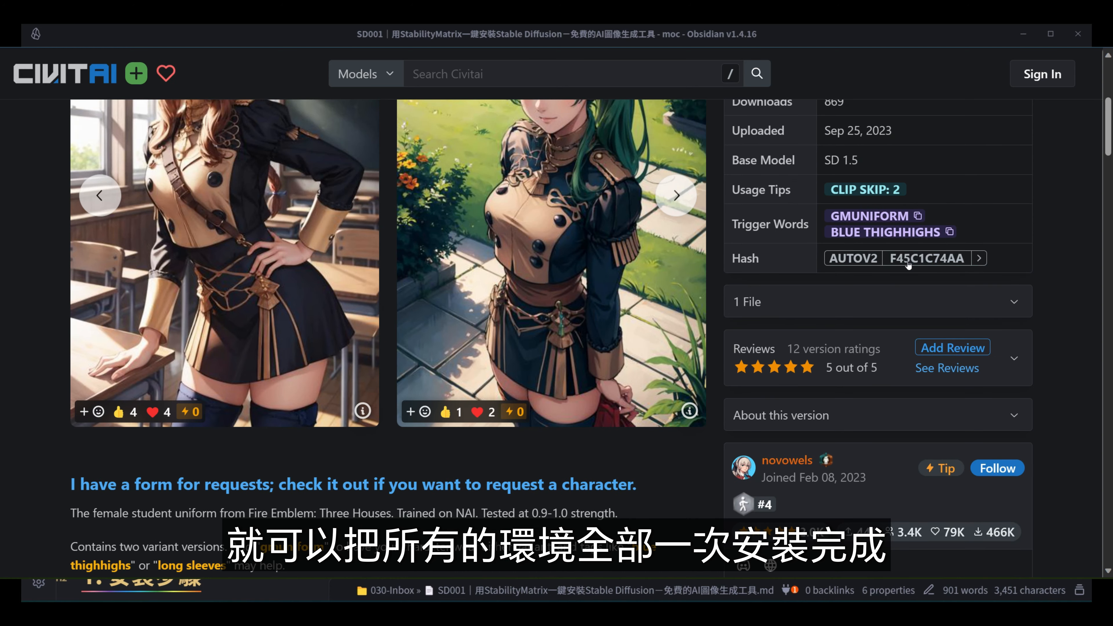
pyautogui.scroll(5, 909, 264)
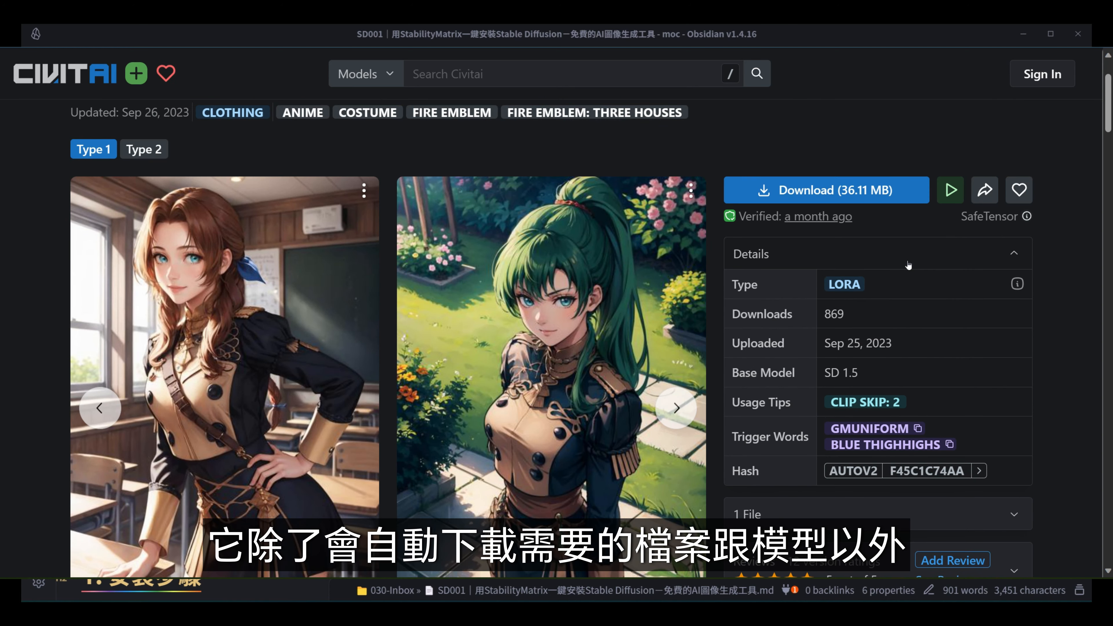
pyautogui.click(500, 333)
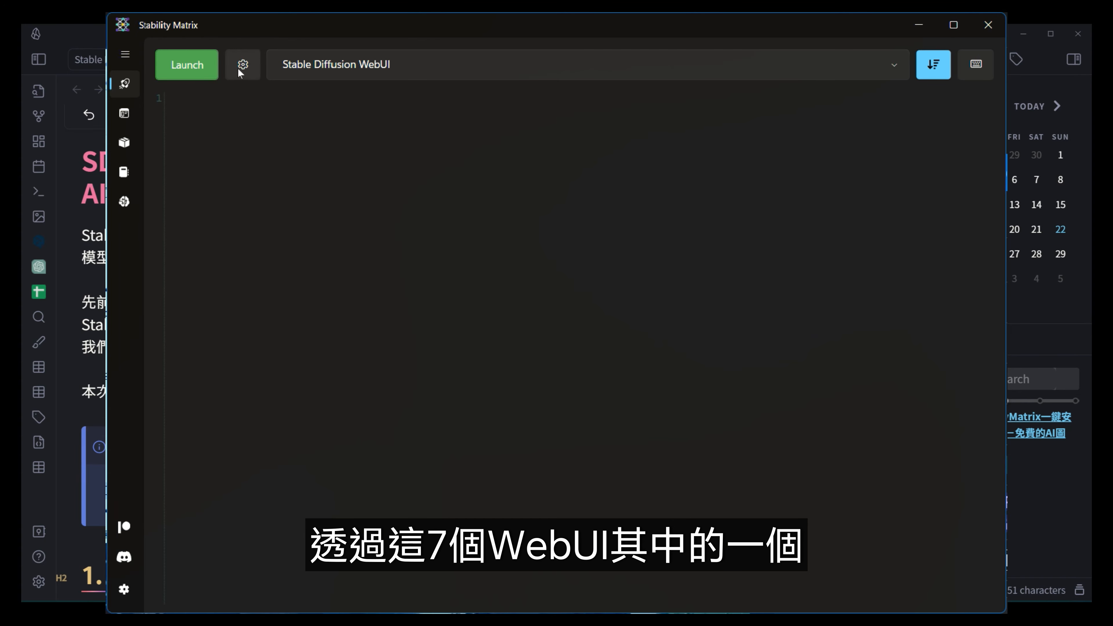
# Step: In Stability Matrix, review the launch options of Stable Diffusion WebUI and close them without saving
pyautogui.click(233, 62)
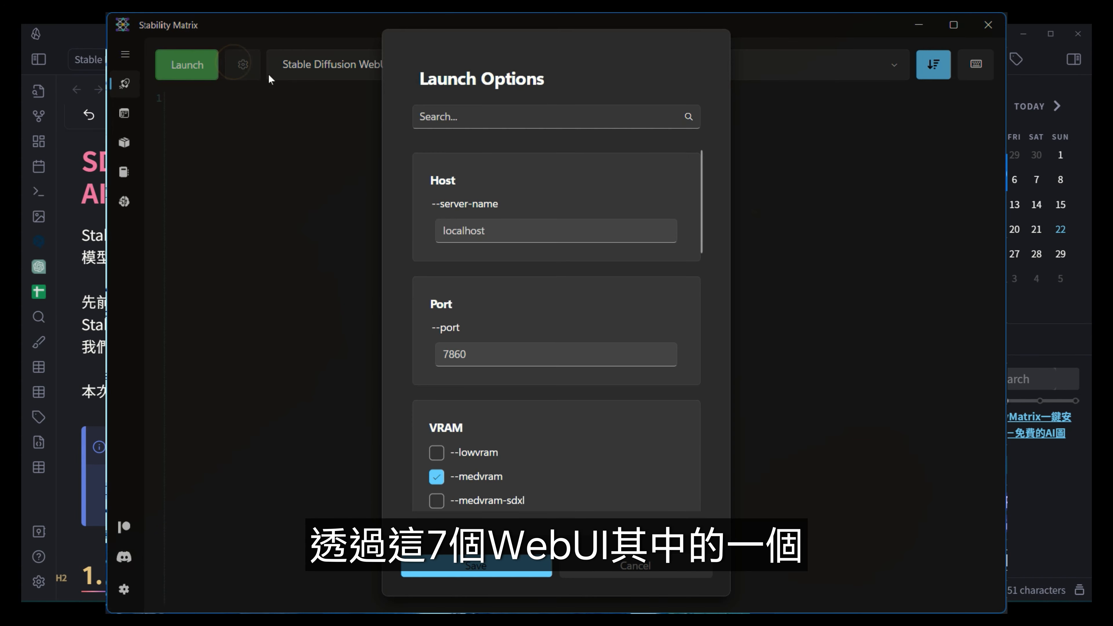
pyautogui.scroll(-3, 569, 214)
pyautogui.scroll(-10, 569, 214)
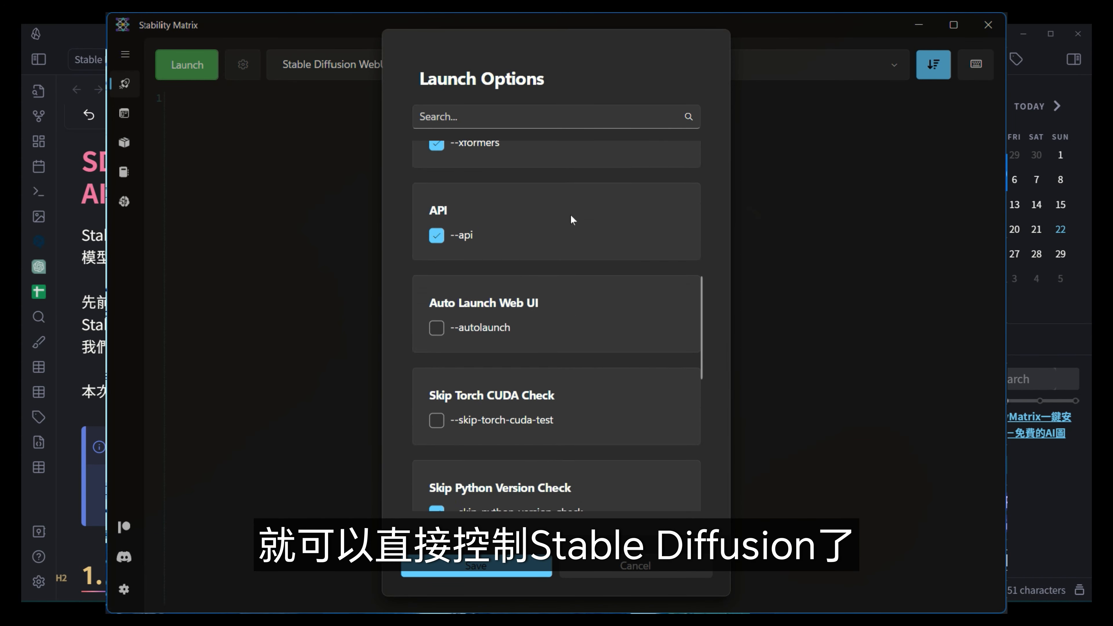
pyautogui.scroll(-2, 572, 218)
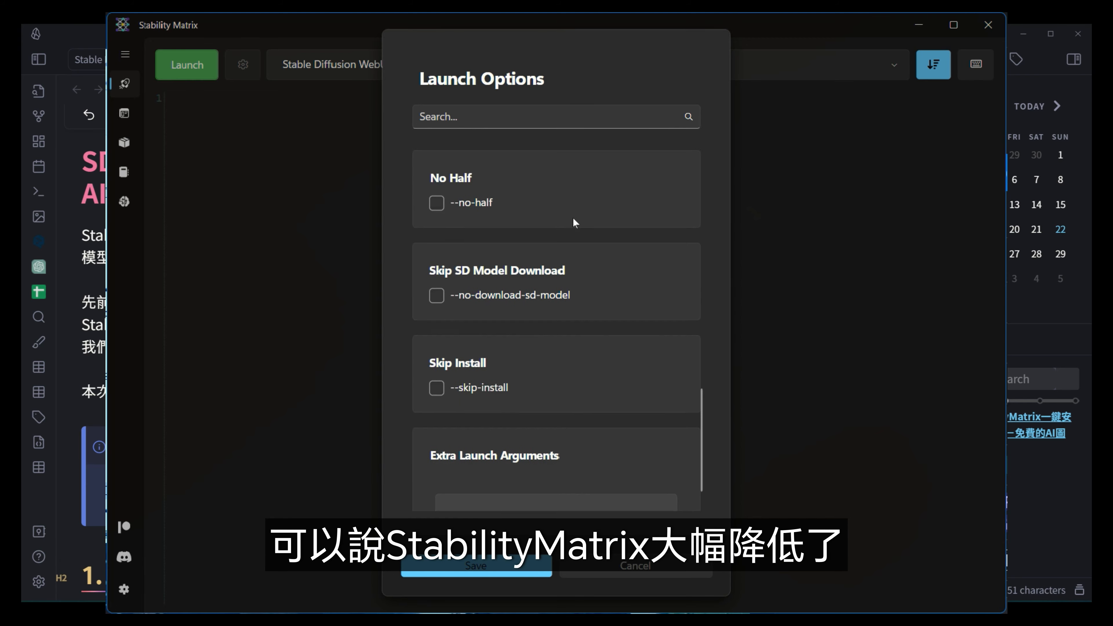
pyautogui.click(634, 570)
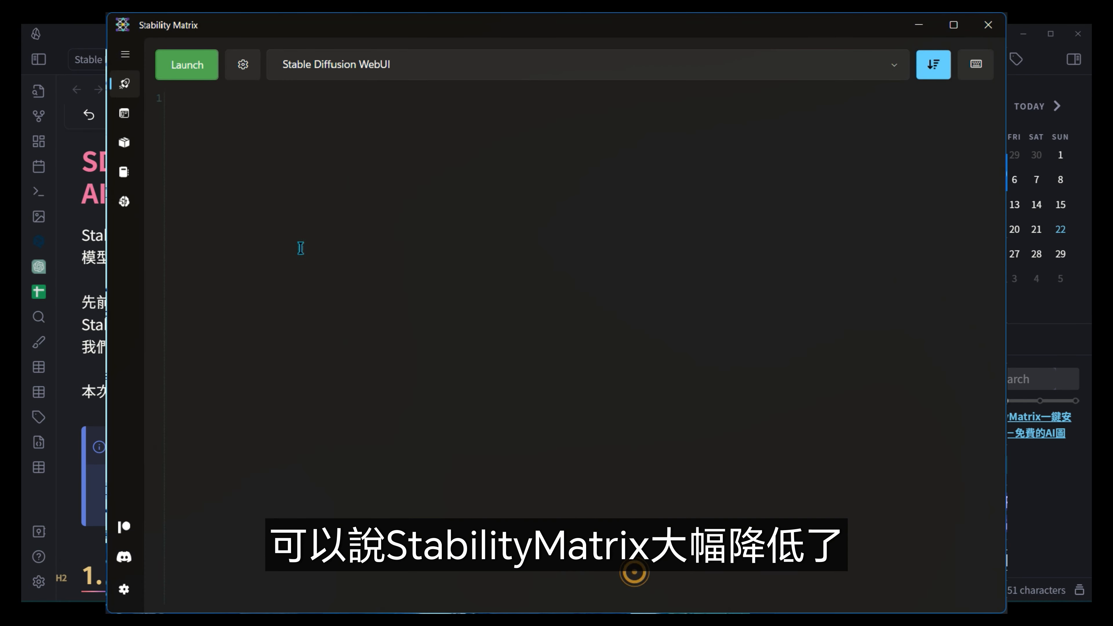
# Step: Launch Stable Diffusion WebUI and view the built-in image generation workspace
pyautogui.click(193, 71)
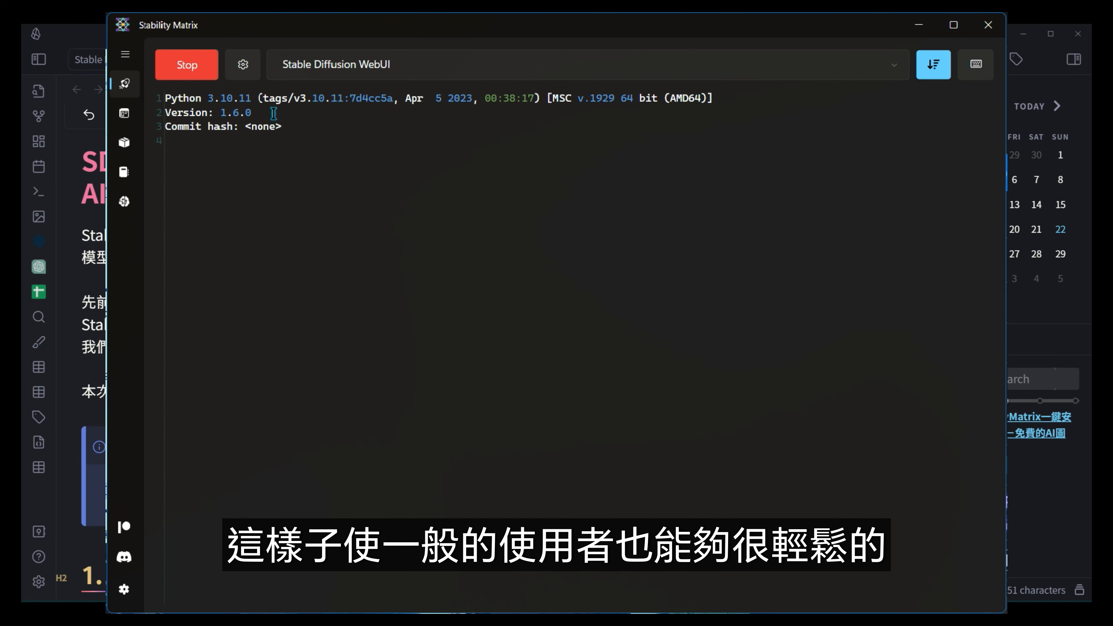
pyautogui.click(124, 114)
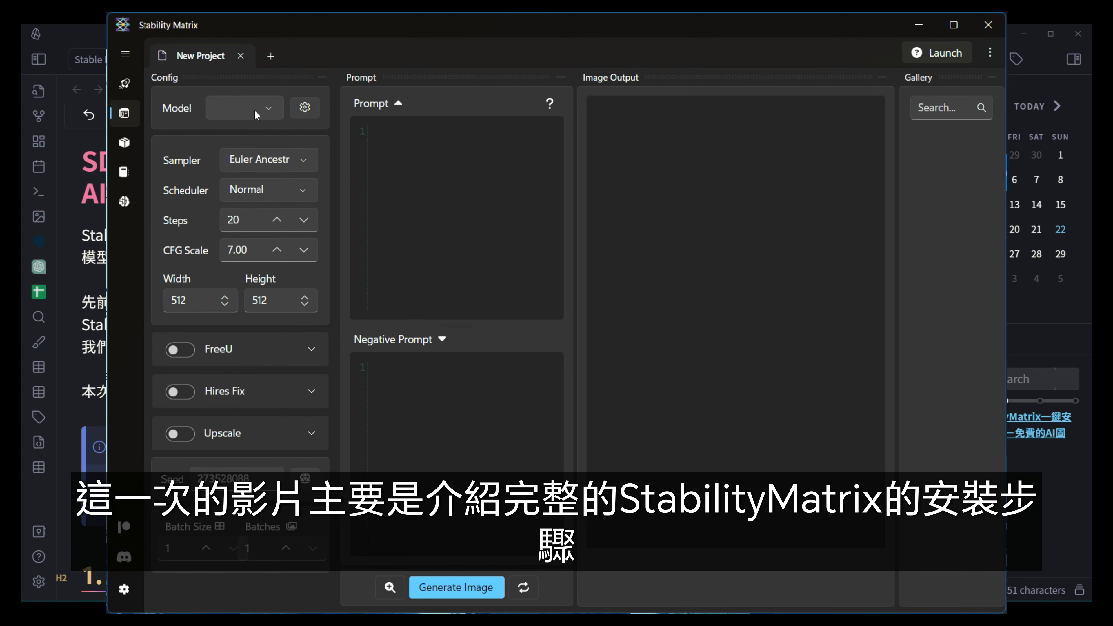
# Step: Open the list of packages that can be added and preview Fooocus, SD.Next Web UI, InvokeAI and ComfyUI
pyautogui.click(124, 143)
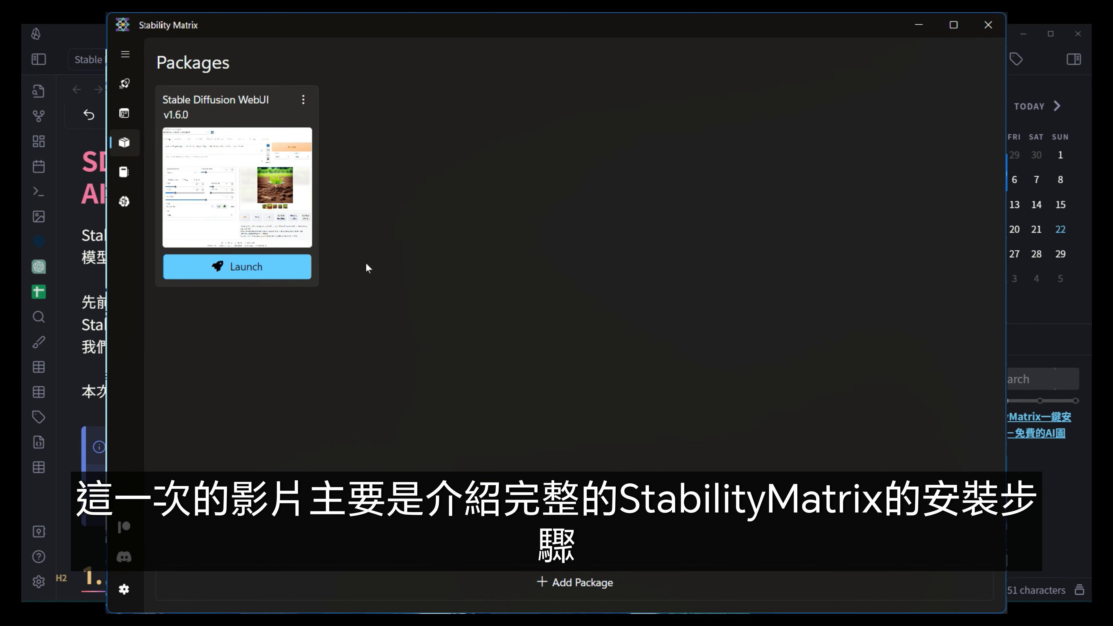
pyautogui.click(597, 592)
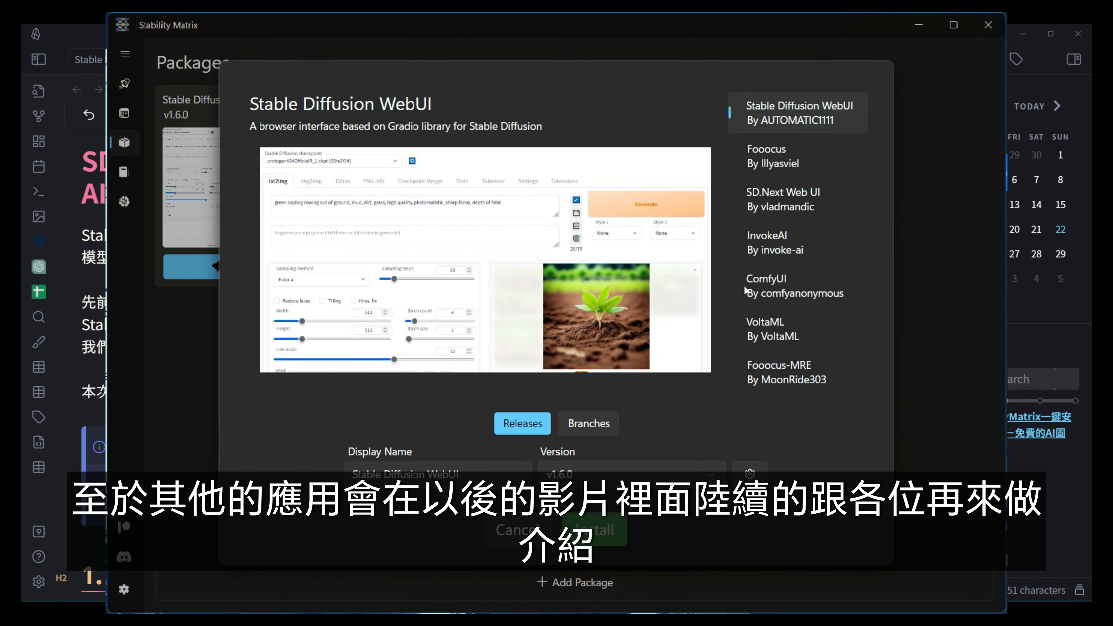
pyautogui.click(784, 157)
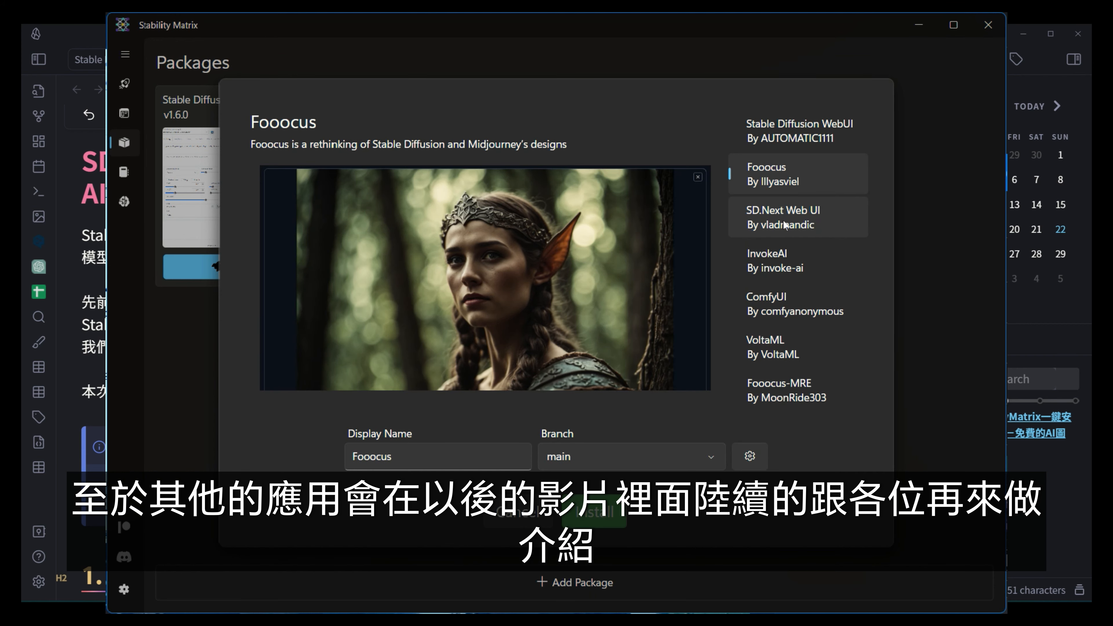
pyautogui.click(784, 222)
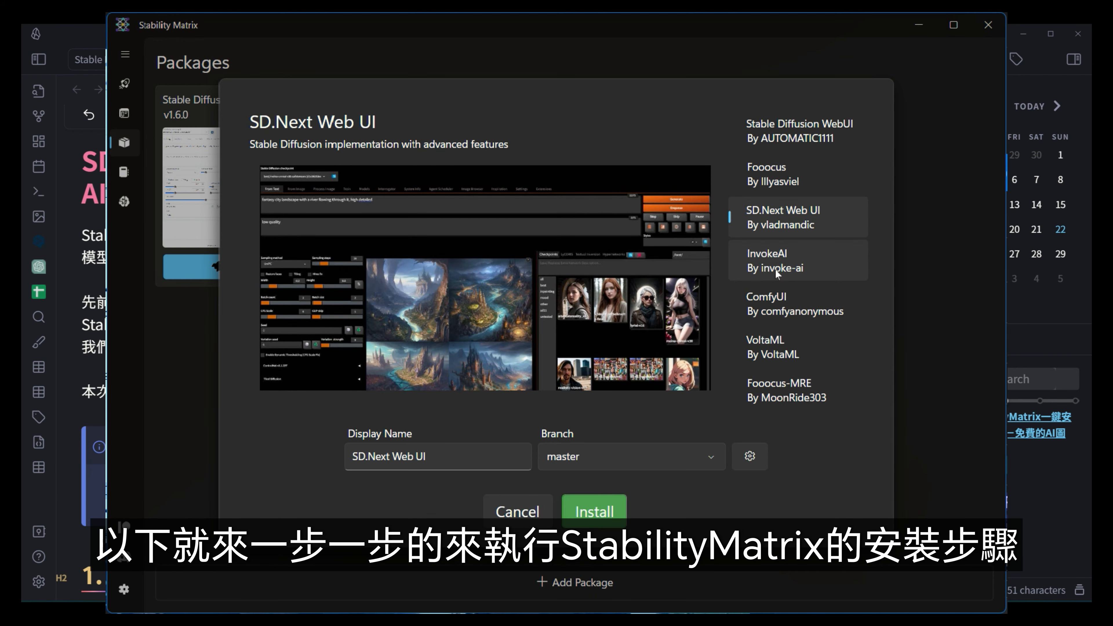
pyautogui.click(776, 274)
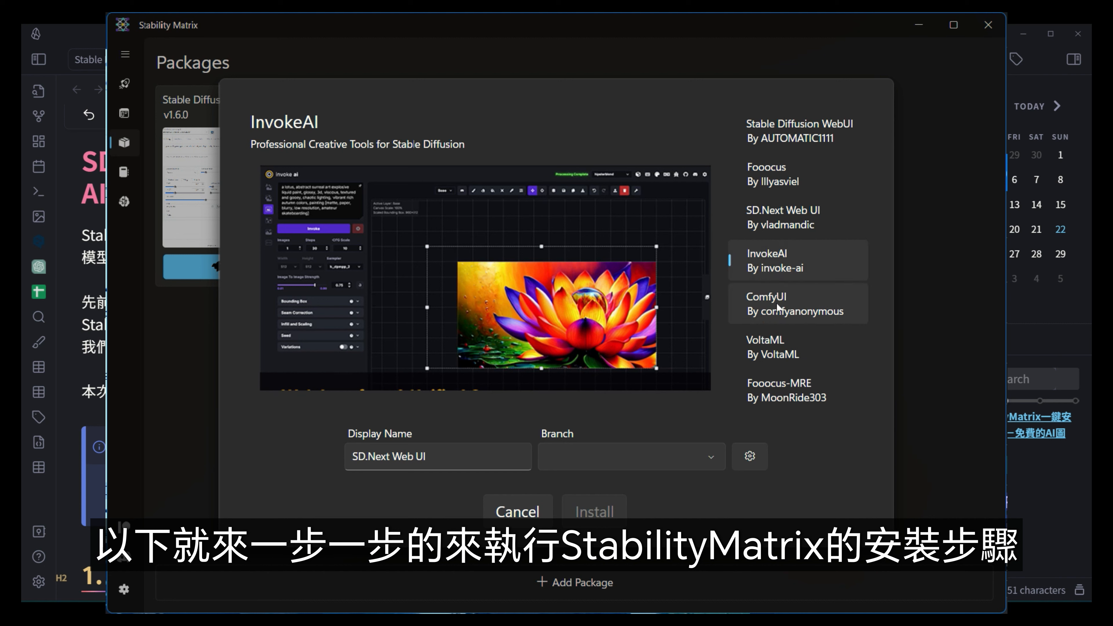
pyautogui.click(777, 311)
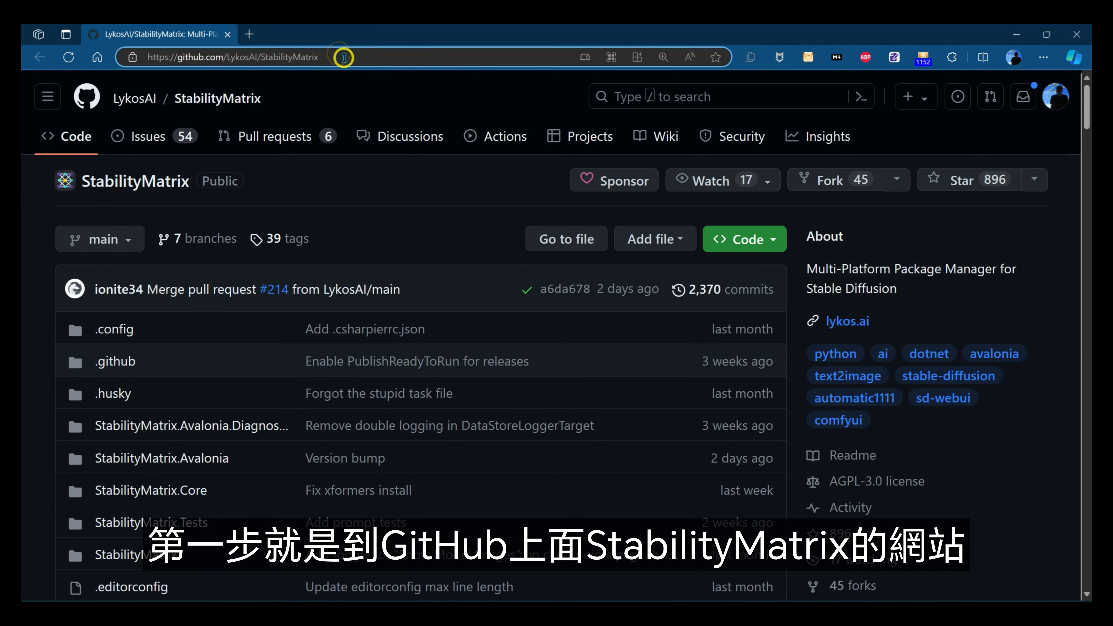
# Step: In the browser, open the Releases page of the LykosAI/StabilityMatrix GitHub repository and find the v2.5.5 assets
pyautogui.moveTo(305, 58); pyautogui.dragTo(366, 56)
pyautogui.click(269, 59)
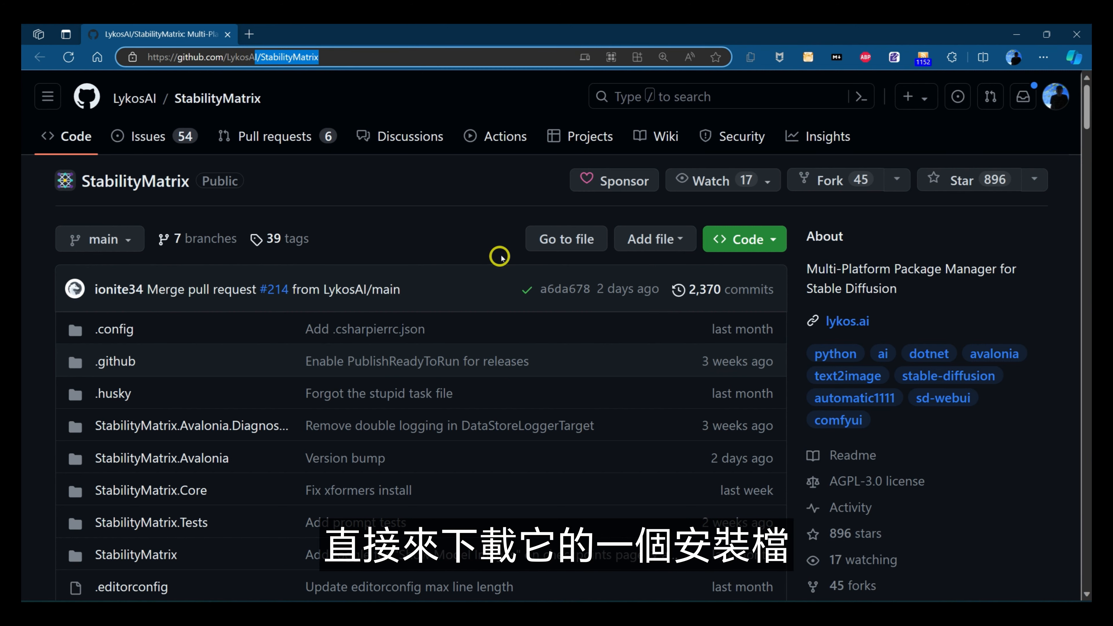
pyautogui.click(351, 55)
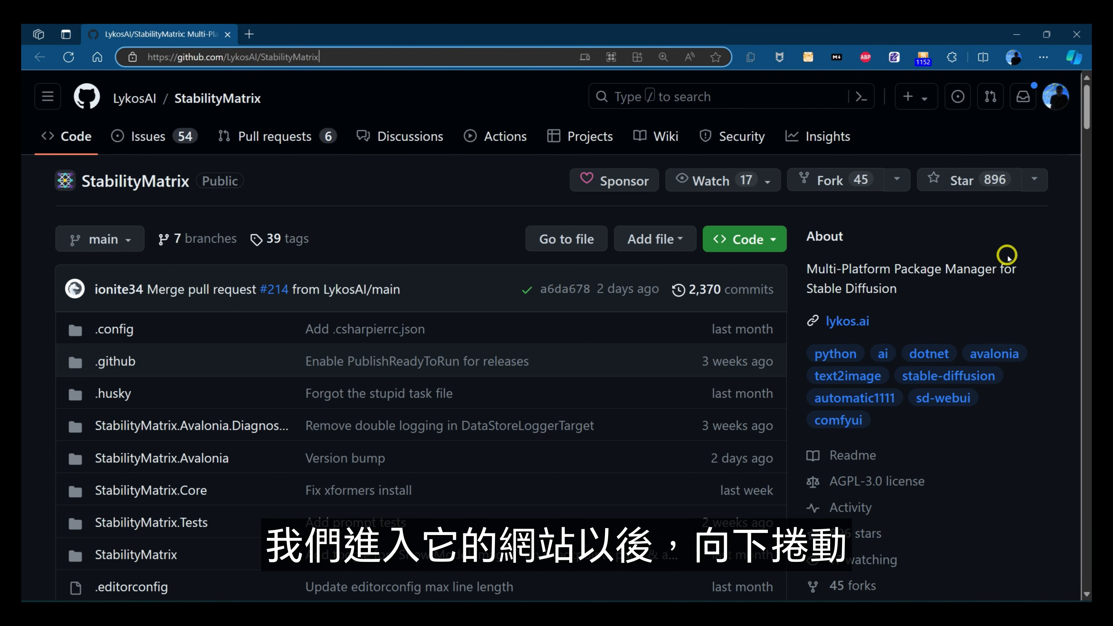
pyautogui.scroll(-10, 1002, 229)
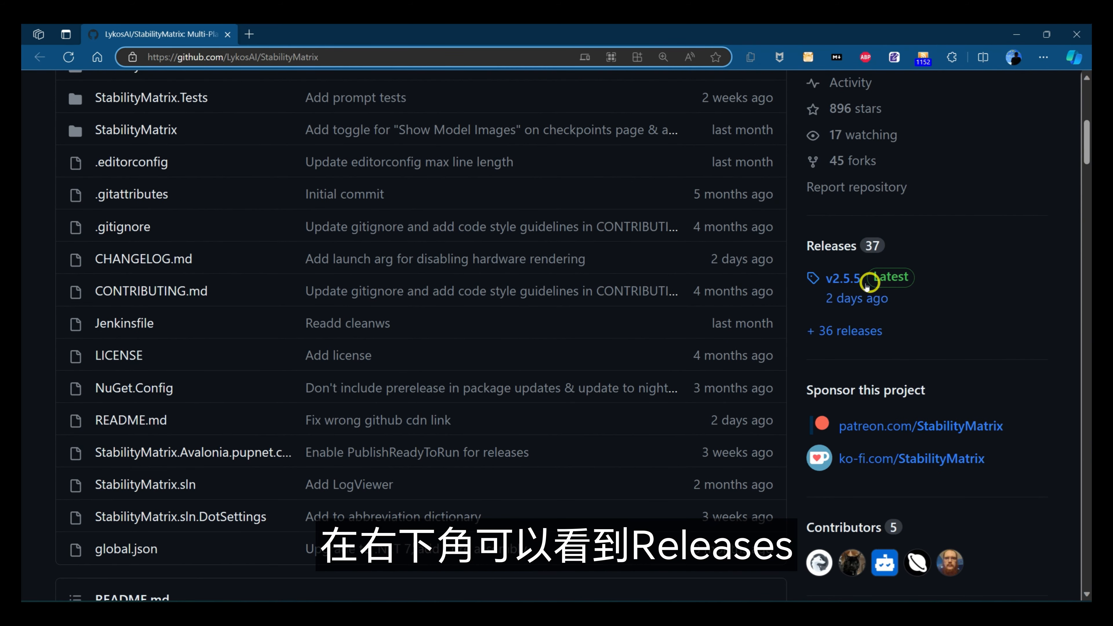
pyautogui.click(834, 247)
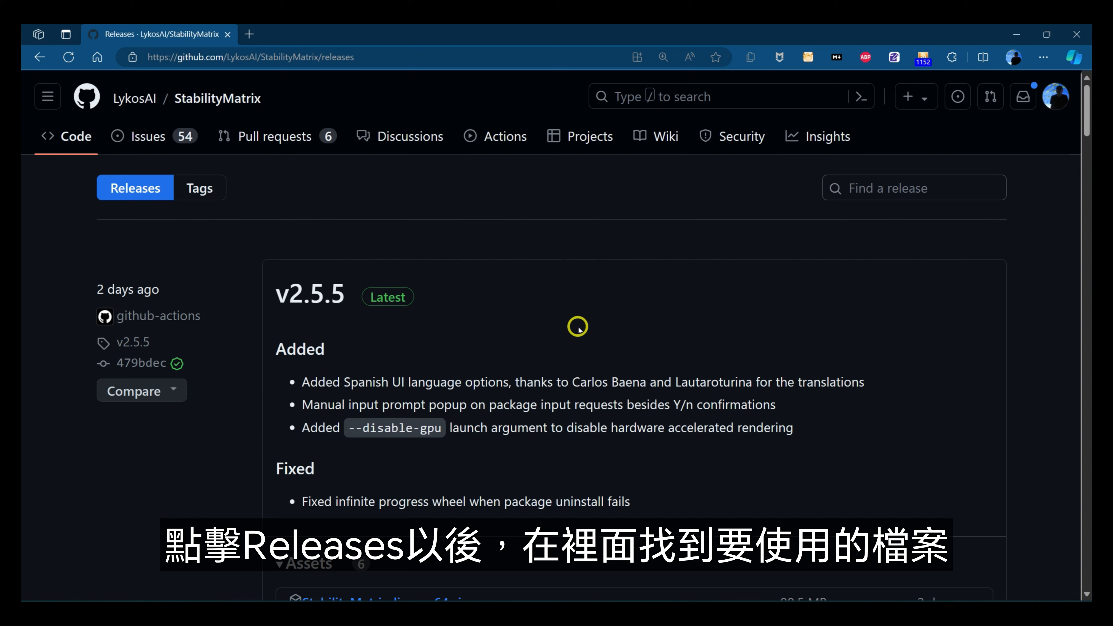
pyautogui.scroll(-7, 577, 323)
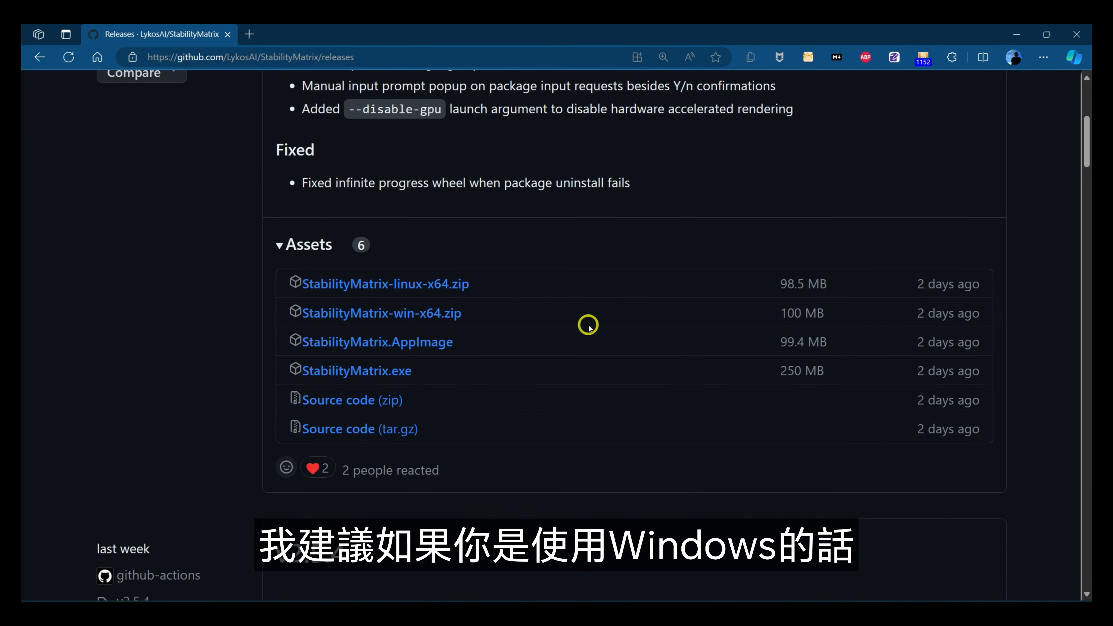
# Step: Download StabilityMatrix-win-x64.zip from the release assets and open the downloaded archive with 7-Zip File Manager
pyautogui.click(400, 314)
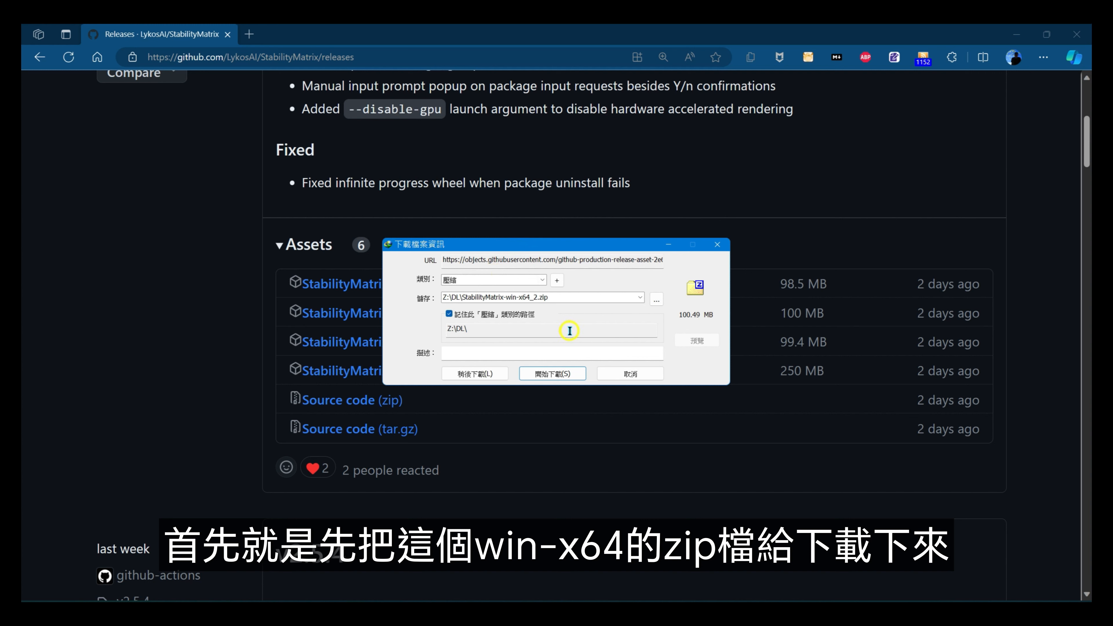
pyautogui.click(550, 373)
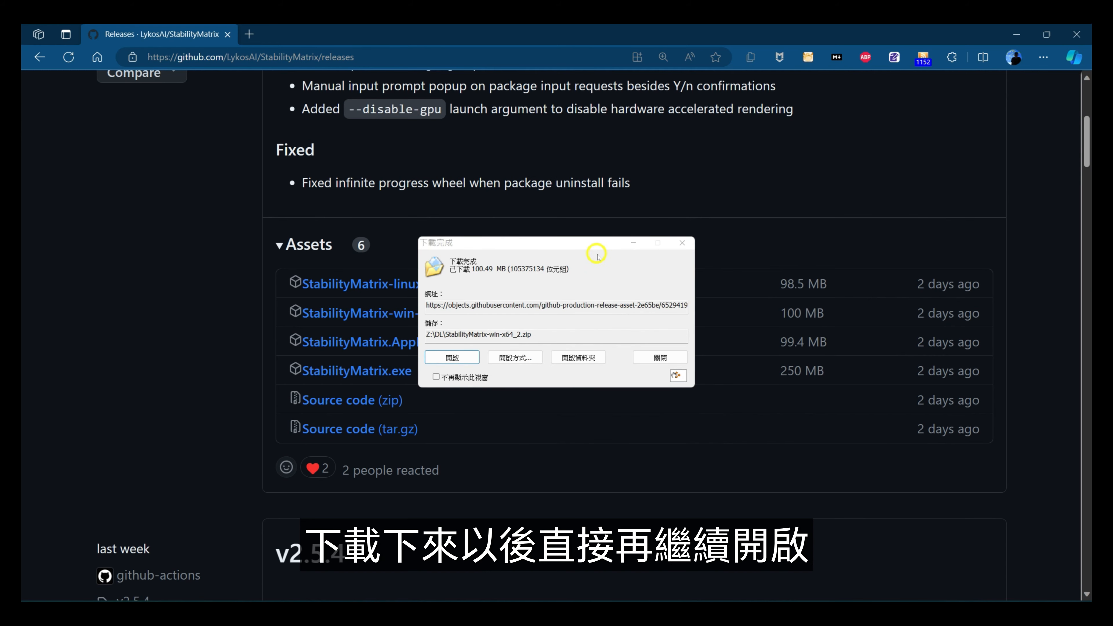
pyautogui.click(453, 357)
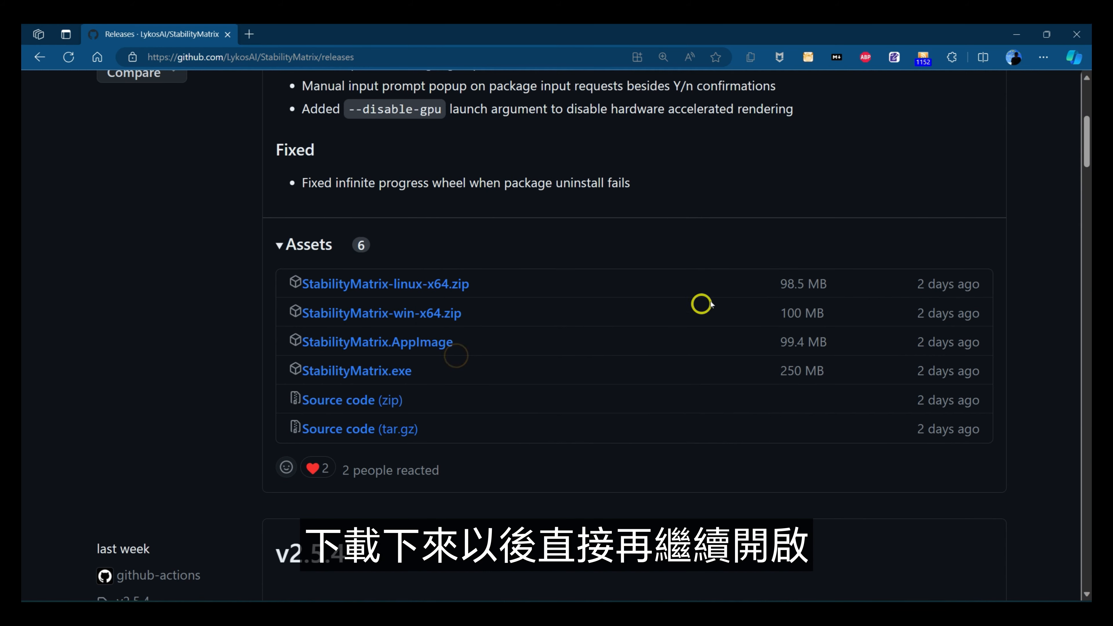
pyautogui.click(512, 320)
pyautogui.click(513, 320)
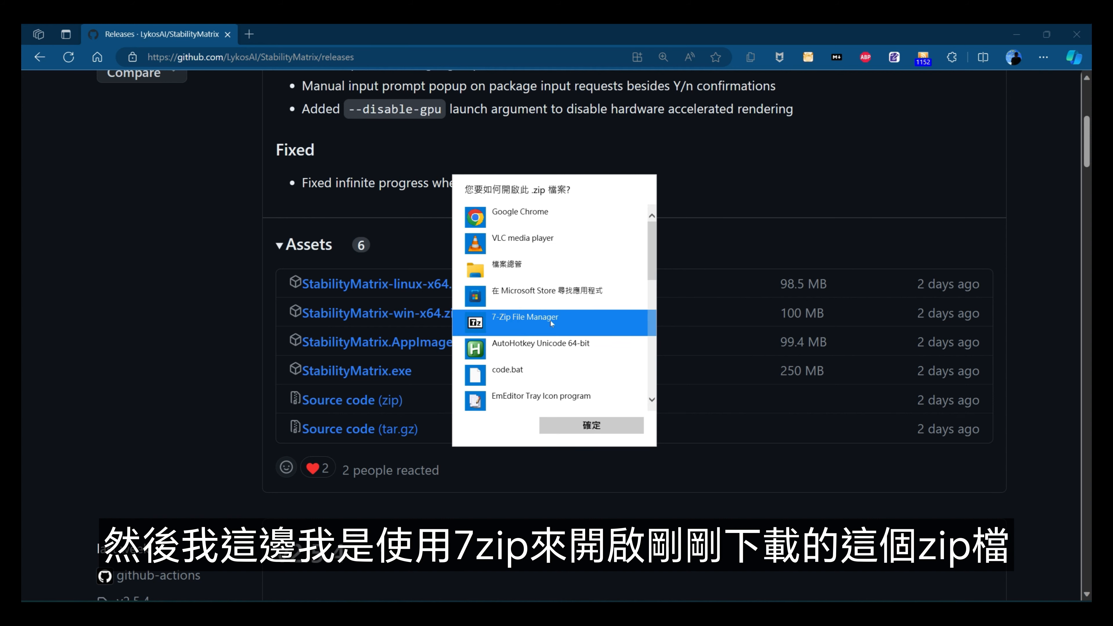
pyautogui.click(592, 427)
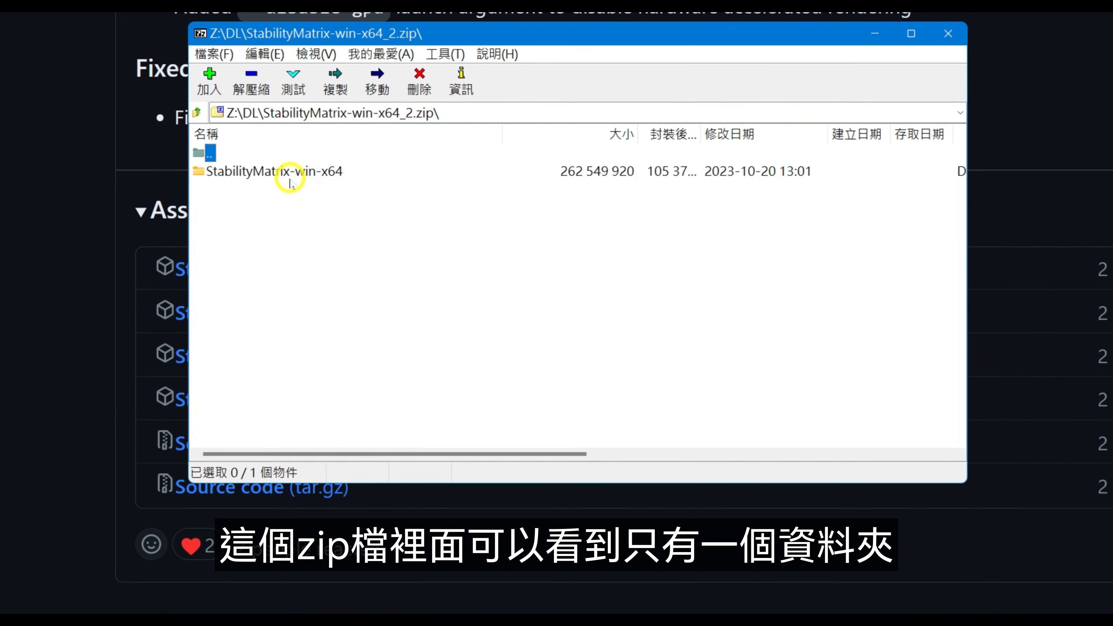
# Step: Look inside the archive's StabilityMatrix-win-x64 folder and return to the archive root
pyautogui.click(218, 166)
pyautogui.doubleClick(219, 170)
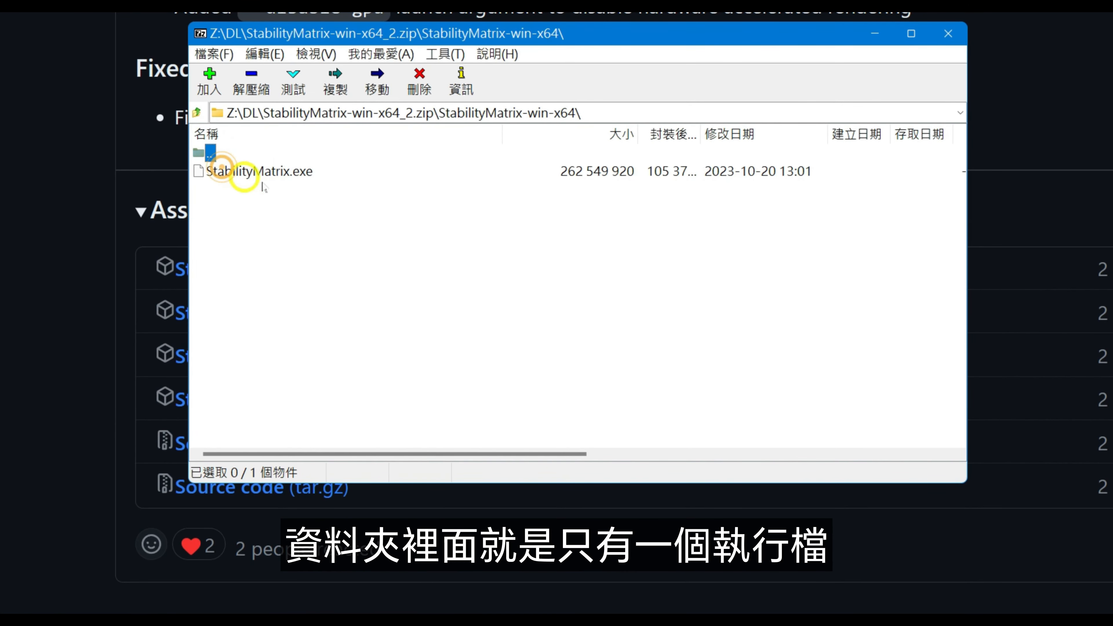
pyautogui.click(301, 178)
pyautogui.press('BackSpace')
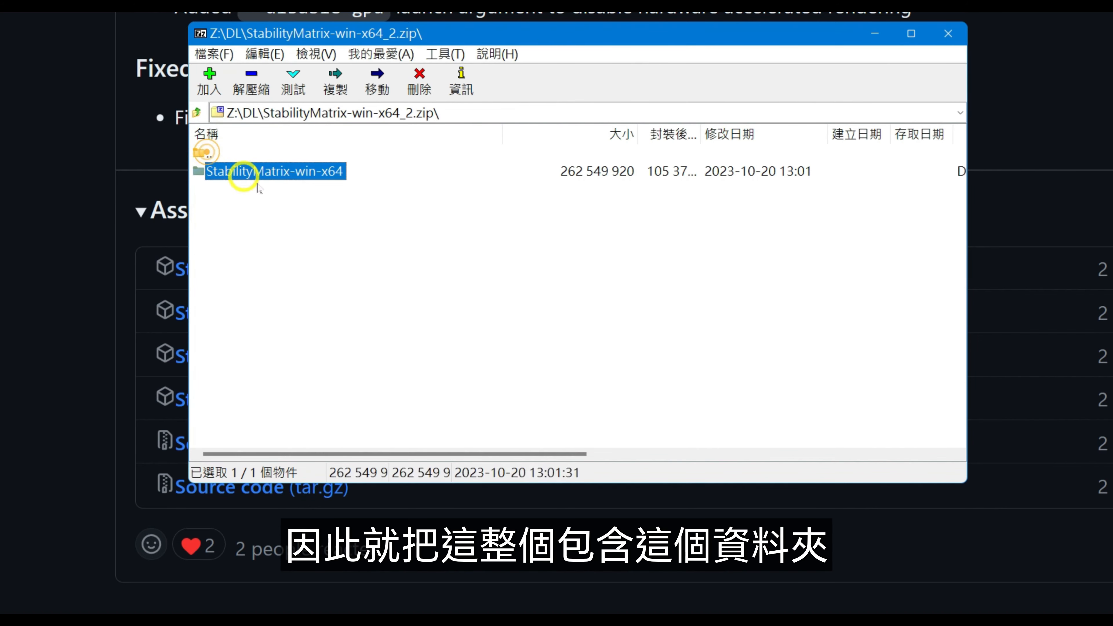
# Step: Extract the StabilityMatrix-win-x64 folder from the archive to the root of drive D:
pyautogui.click(275, 200)
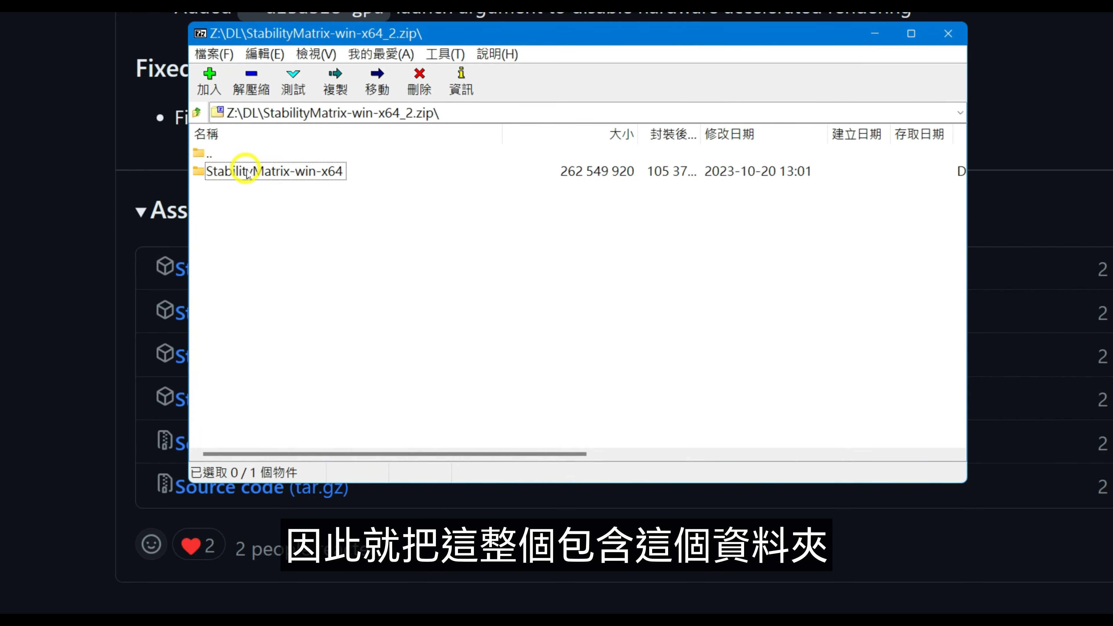
pyautogui.click(246, 171)
pyautogui.click(265, 87)
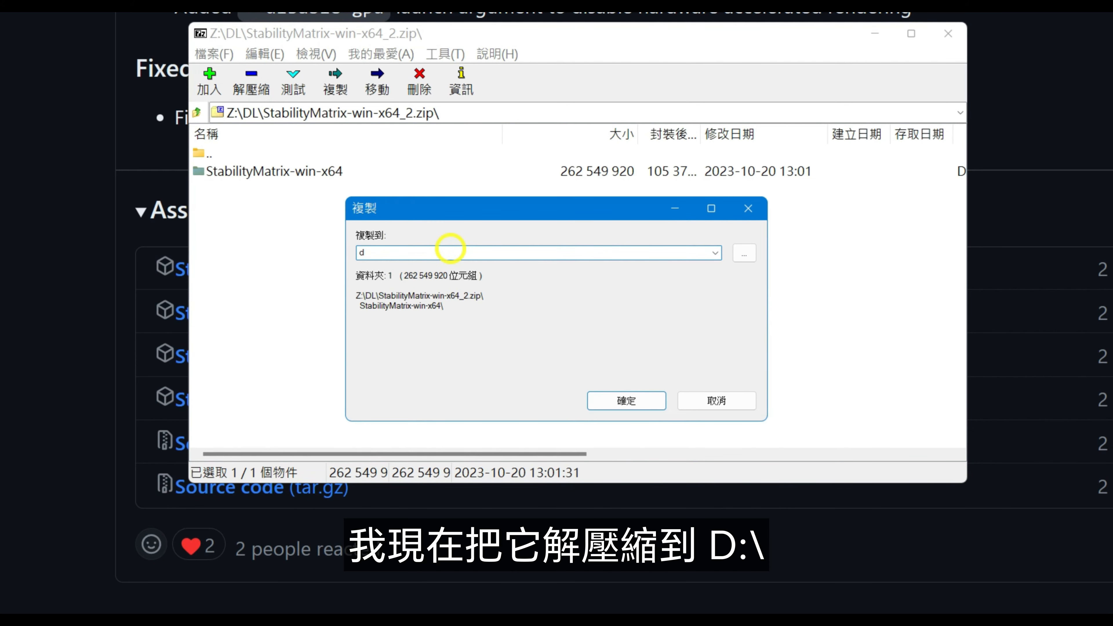
pyautogui.write('d:')
pyautogui.click(626, 400)
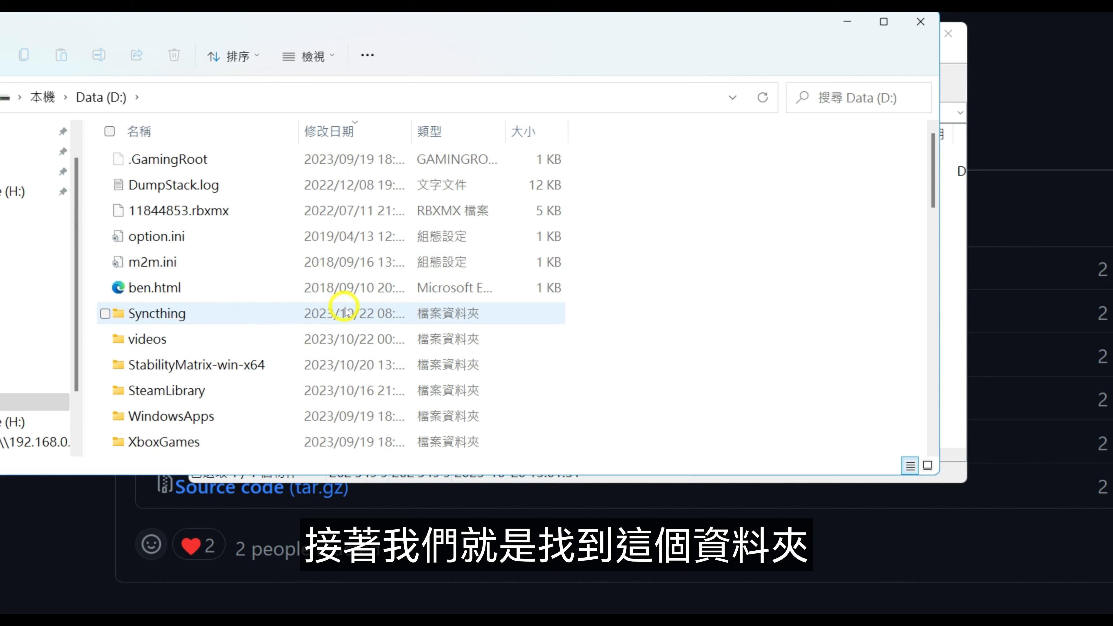
# Step: Run StabilityMatrix.exe from the StabilityMatrix-win-x64 folder on drive D: and accept its license agreement
pyautogui.scroll(-2, 293, 318)
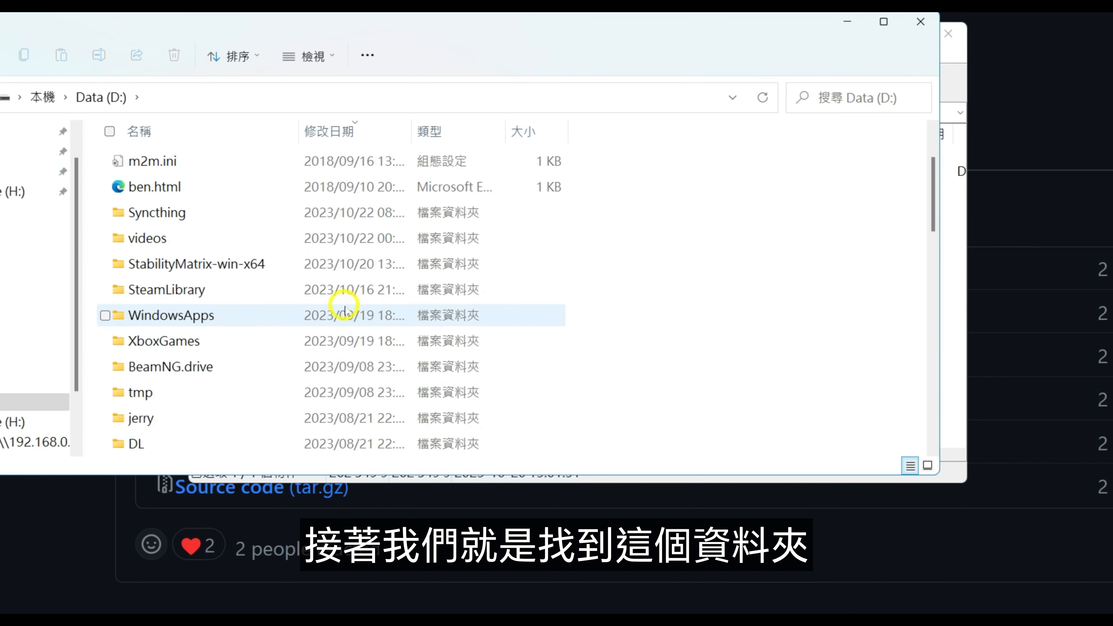
pyautogui.click(202, 264)
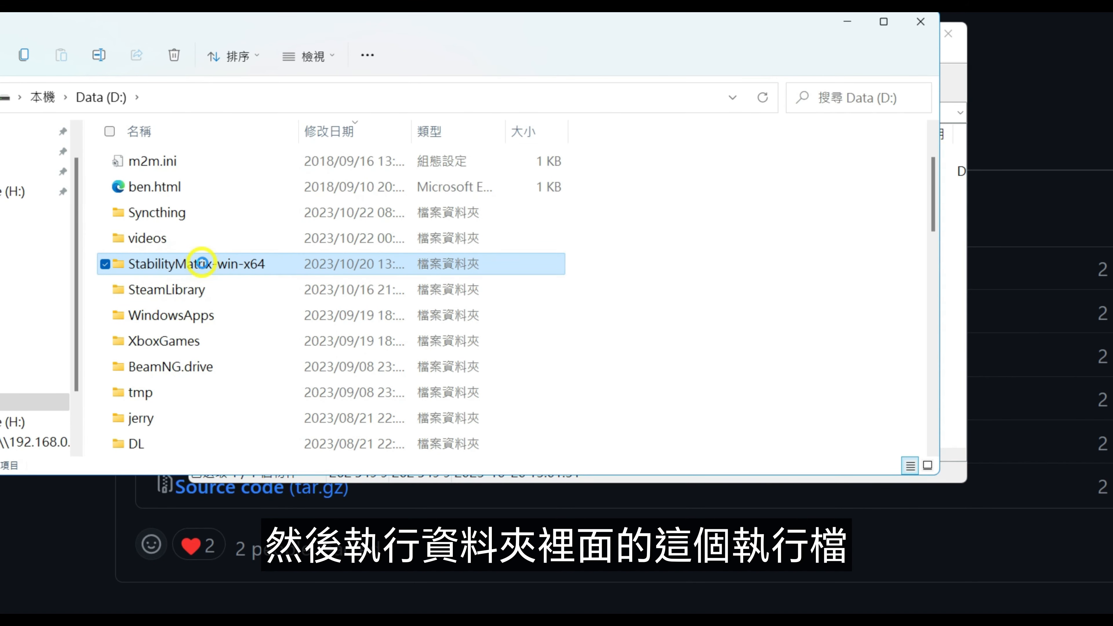
pyautogui.doubleClick(202, 264)
pyautogui.click(200, 160)
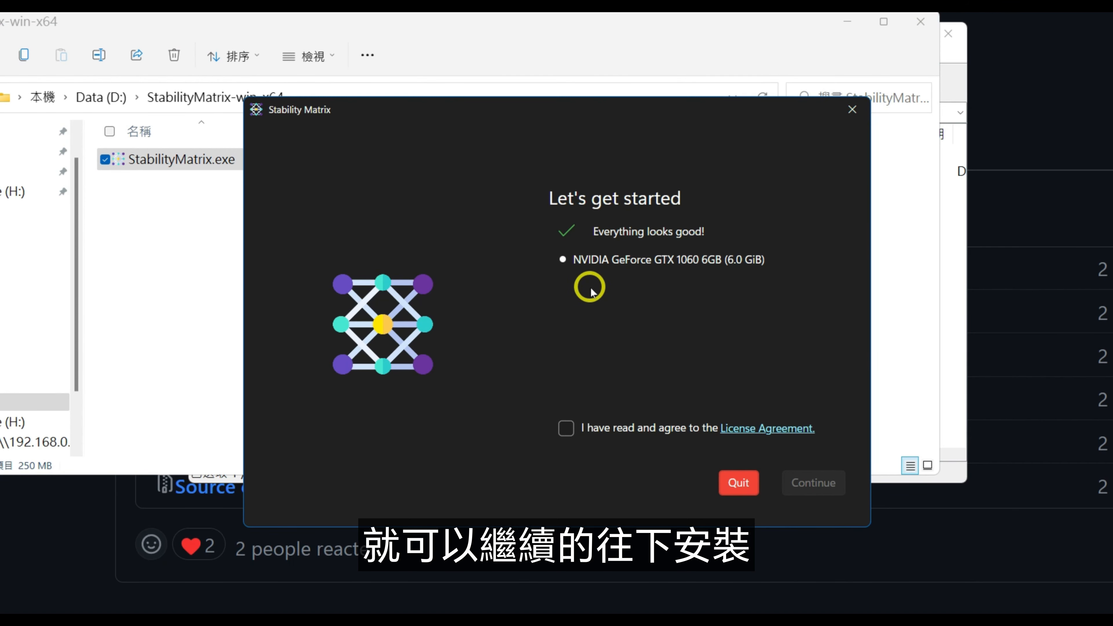
pyautogui.click(604, 422)
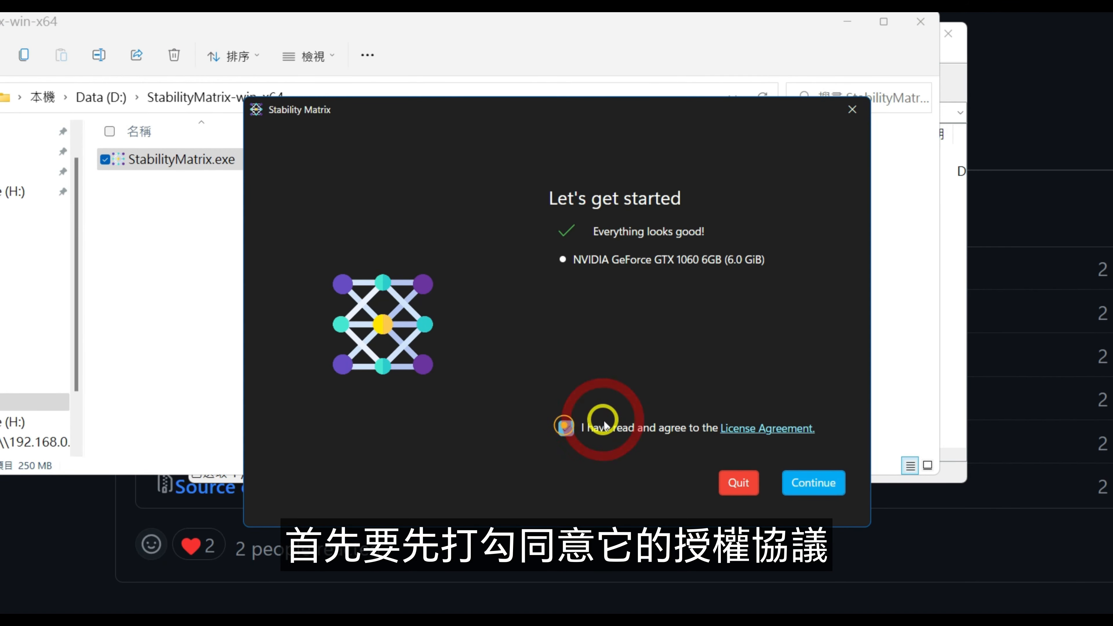
pyautogui.click(815, 482)
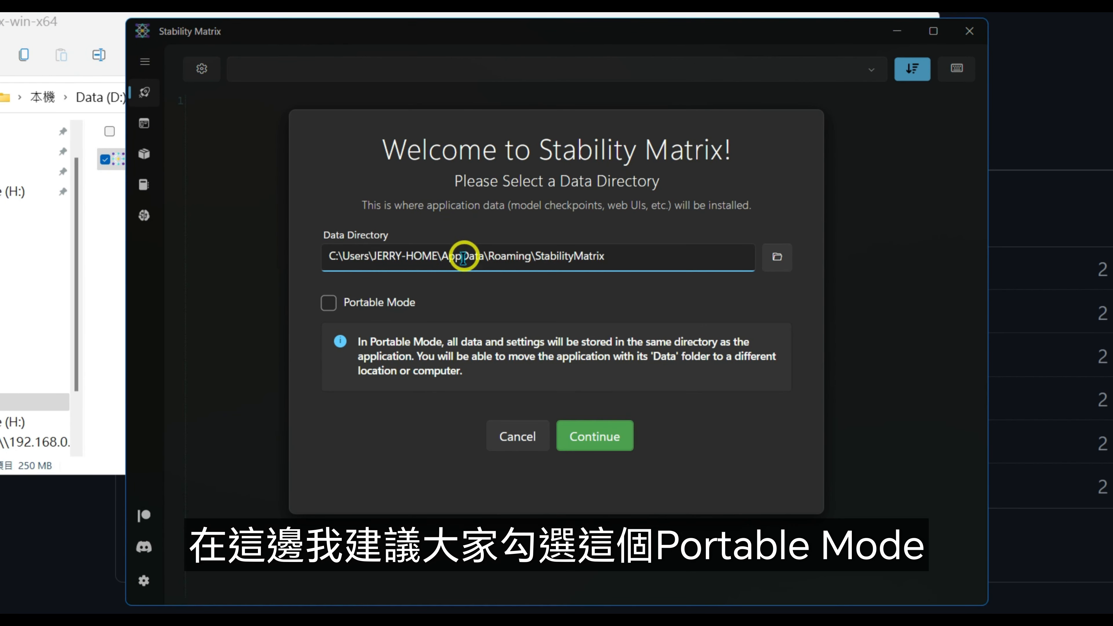
# Step: Enable Portable Mode for the data directory and install the Stable Diffusion WebUI by AUTOMATIC1111 package
pyautogui.click(329, 302)
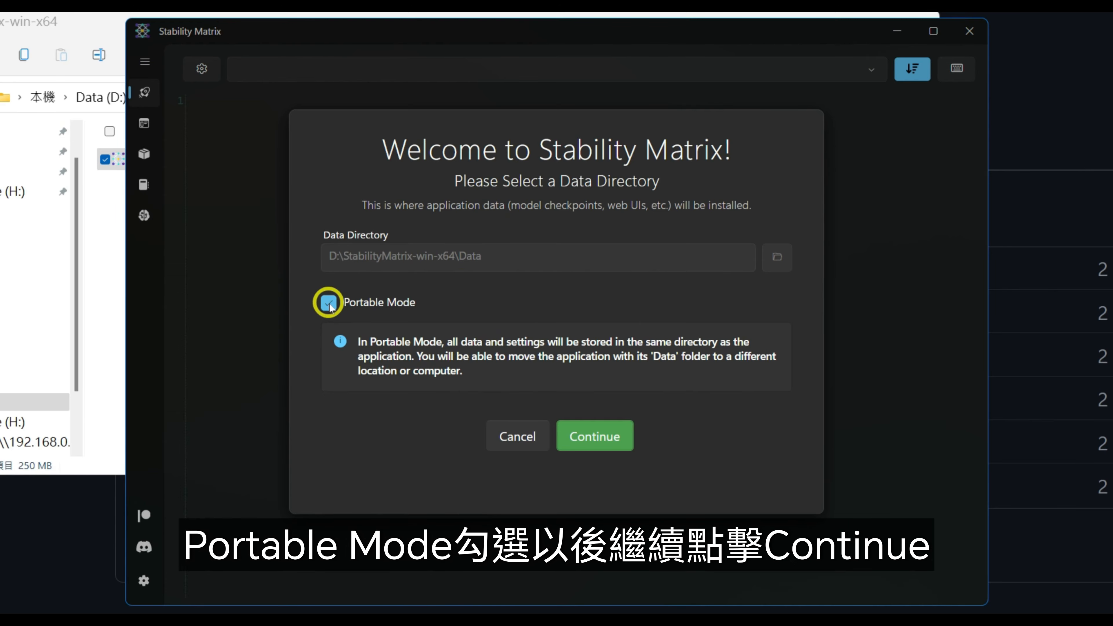
pyautogui.click(598, 436)
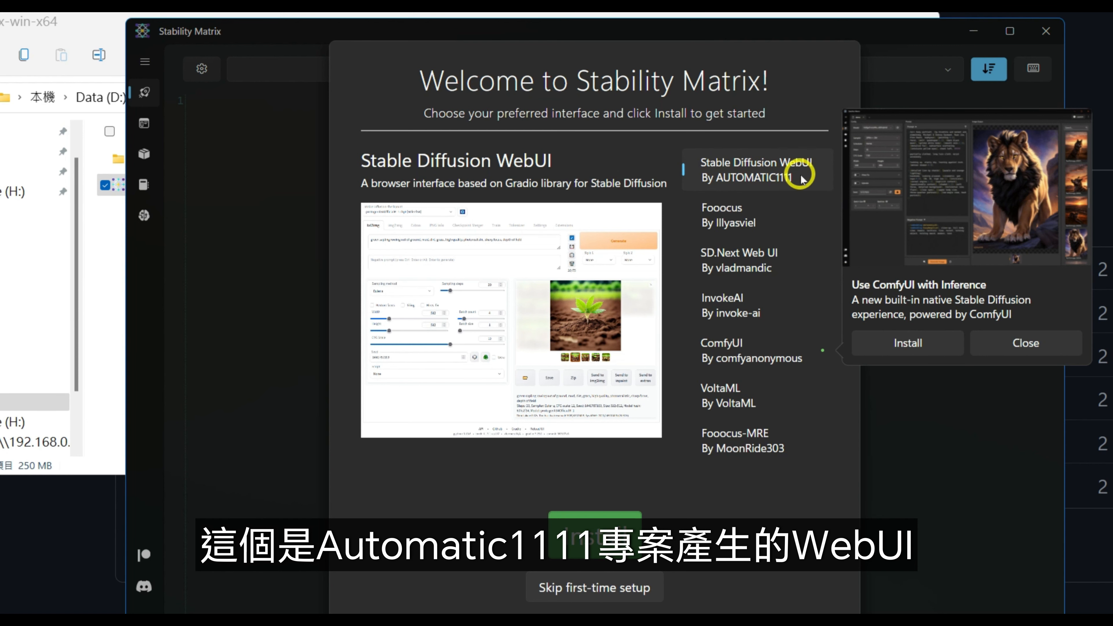
pyautogui.click(586, 531)
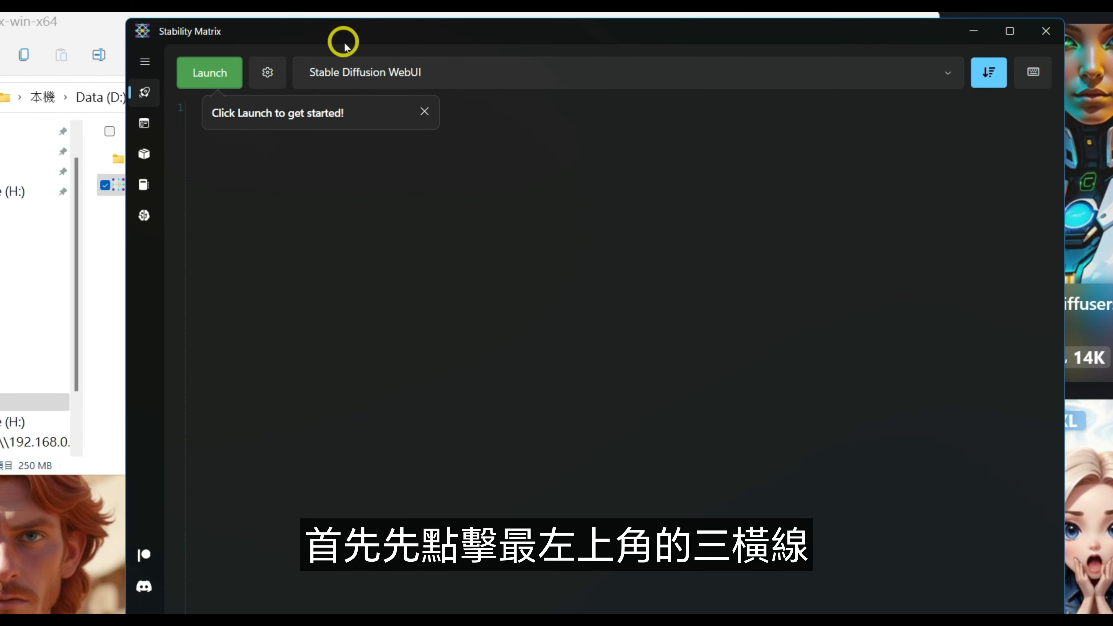
# Step: Expand the navigation to show its page names and view the Inference and Packages pages
pyautogui.click(145, 62)
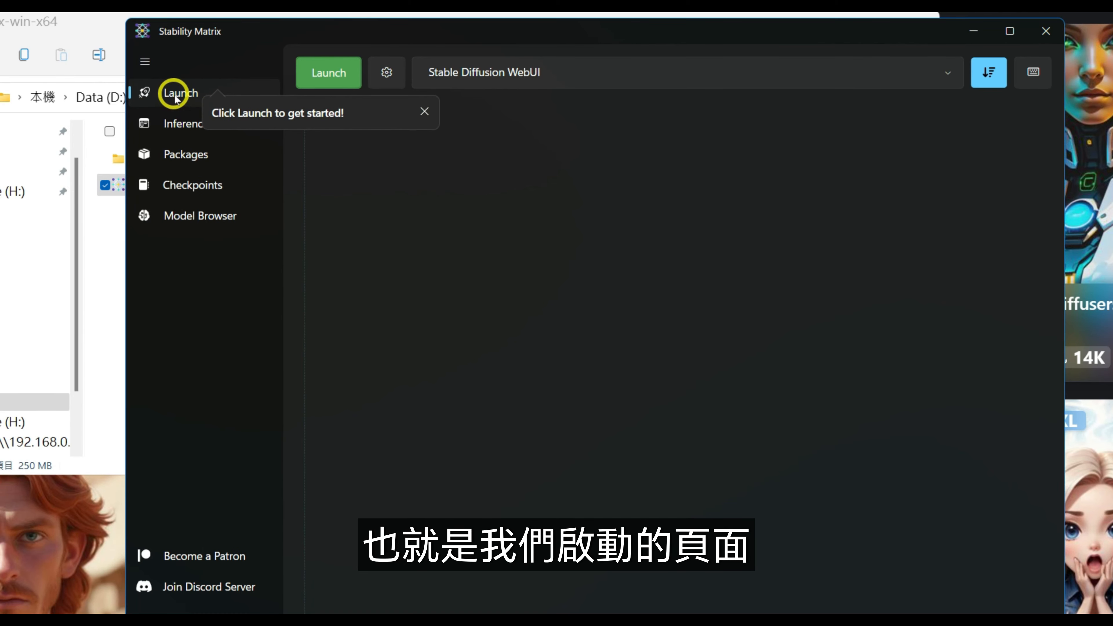
pyautogui.click(186, 120)
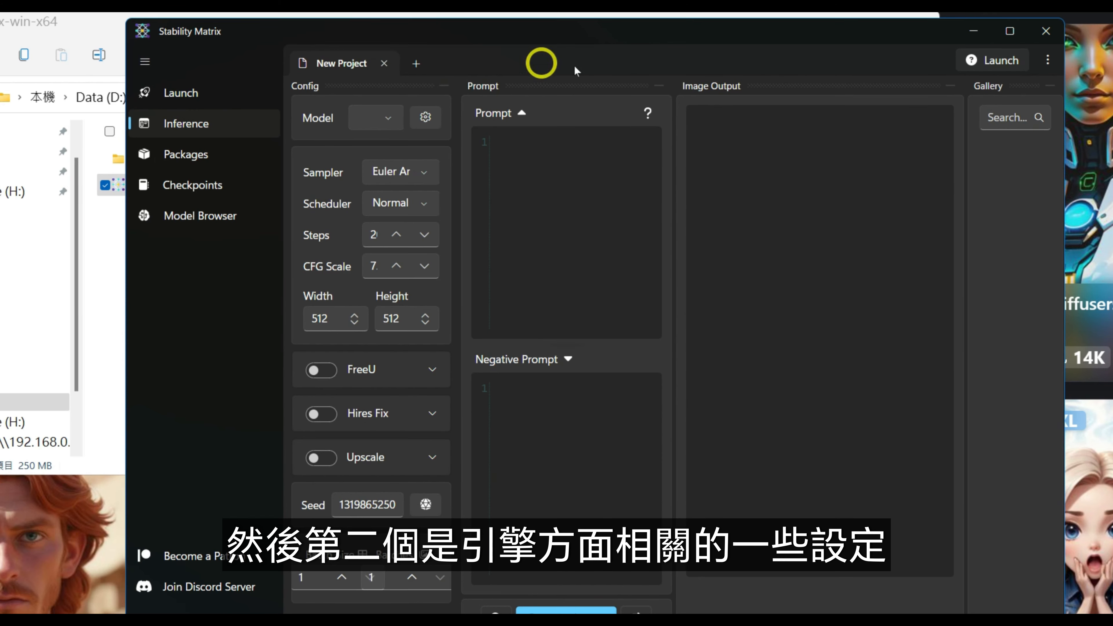
pyautogui.click(186, 156)
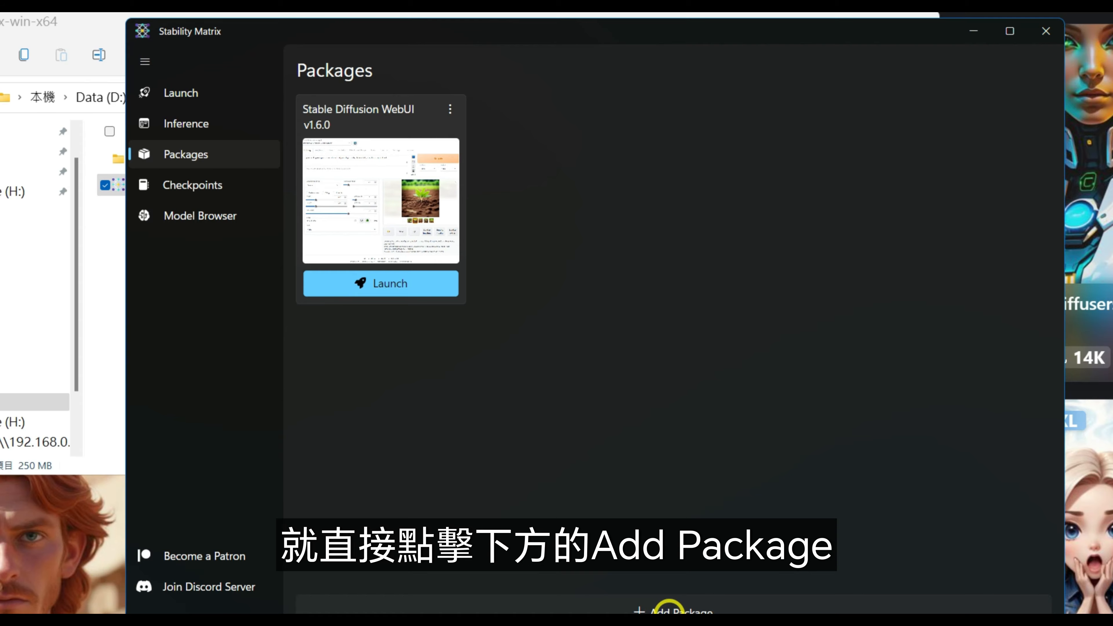
# Step: Preview ComfyUI among the packages that can be added, and view the Checkpoints page
pyautogui.click(668, 611)
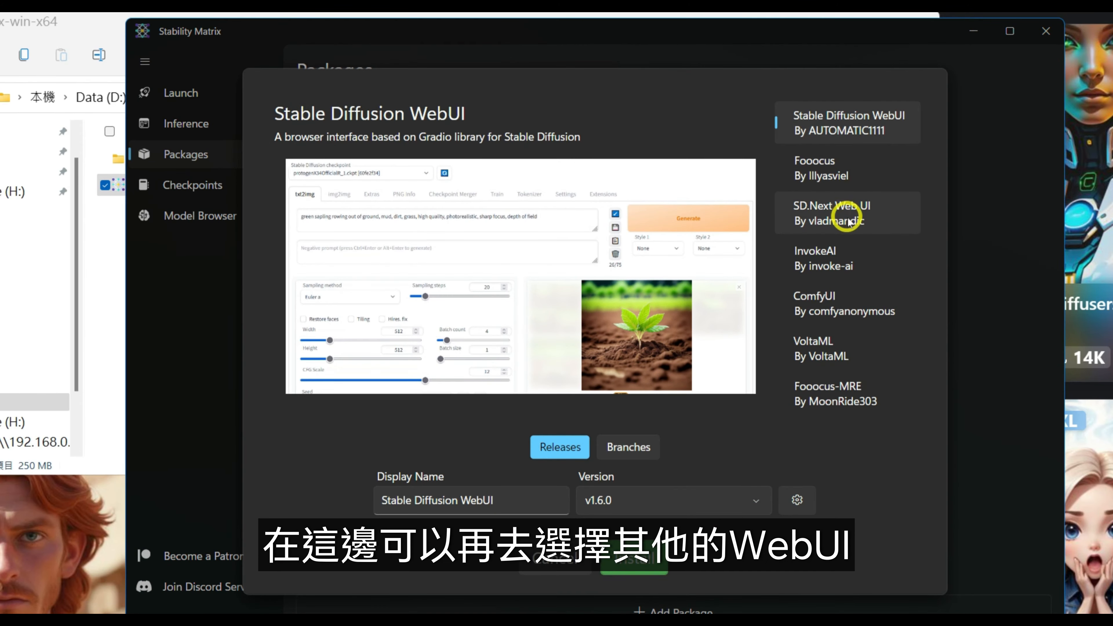
pyautogui.click(850, 298)
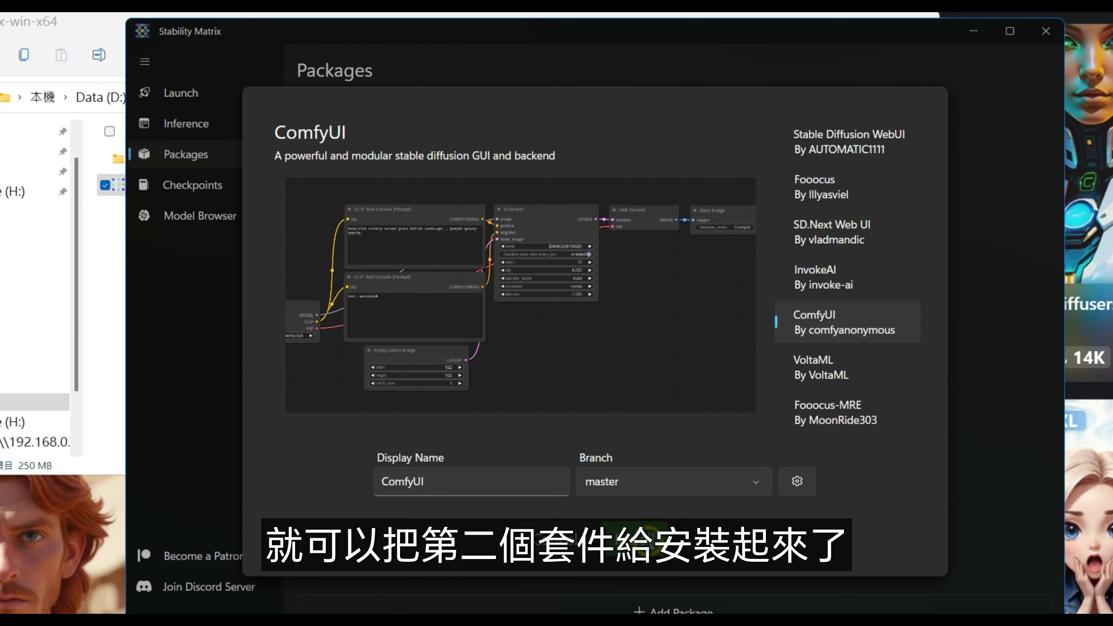
pyautogui.click(257, 189)
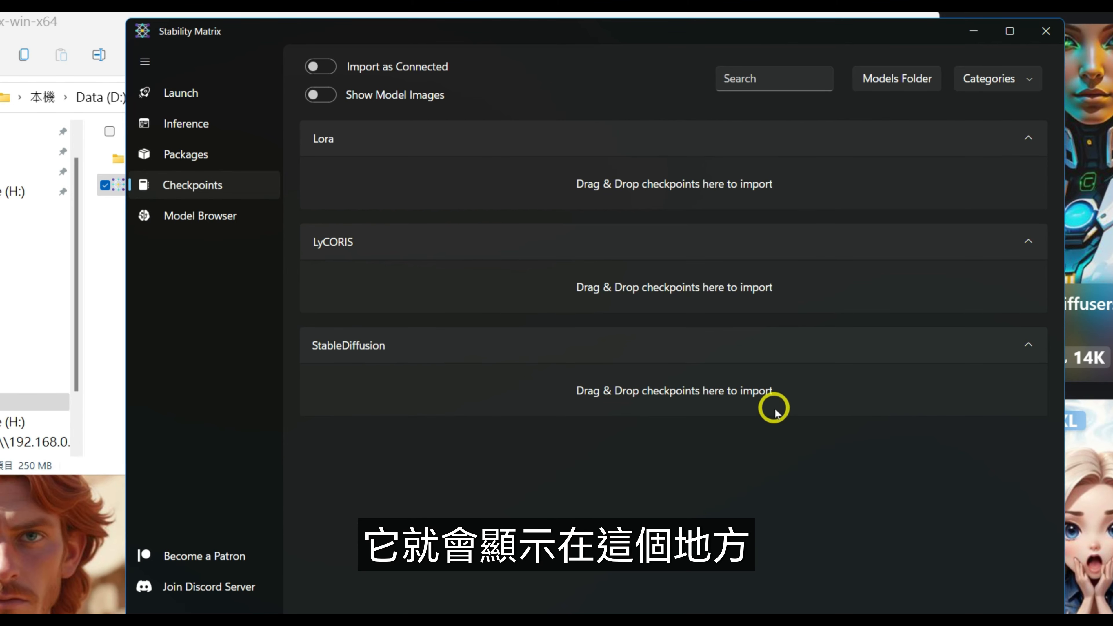
# Step: Search the Model Browser for "majicmix" checkpoint models
pyautogui.click(212, 215)
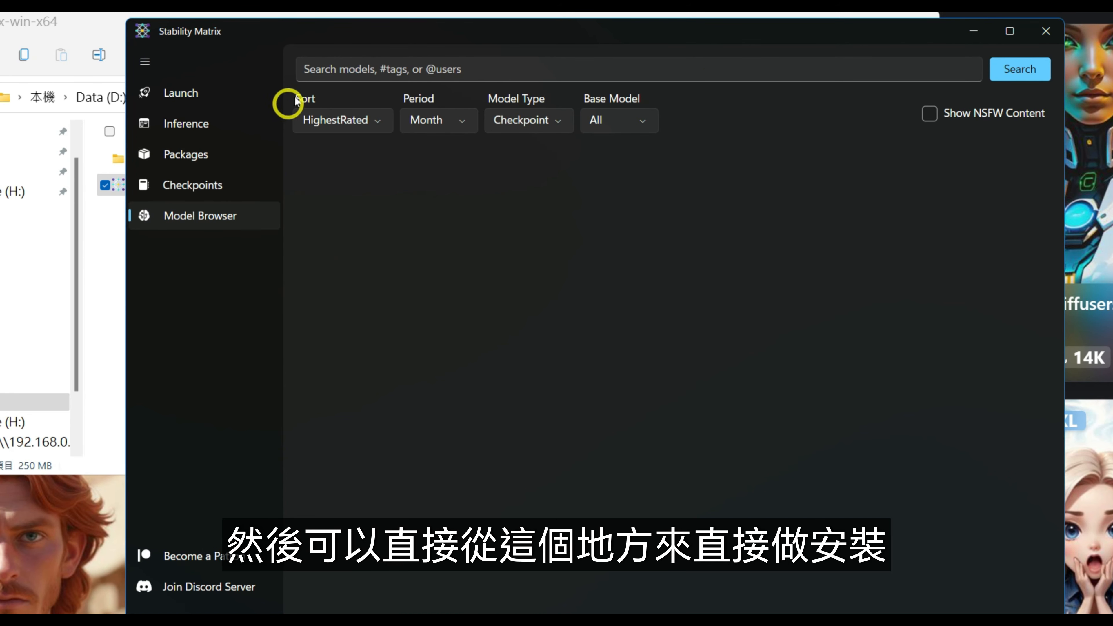
pyautogui.click(473, 65)
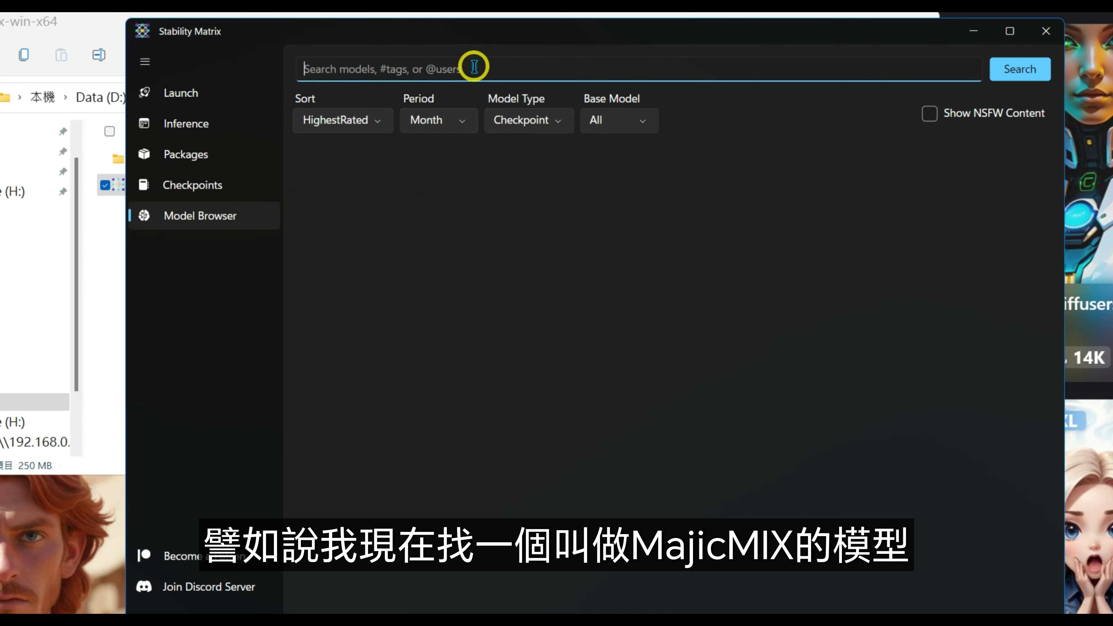
pyautogui.write('ma')
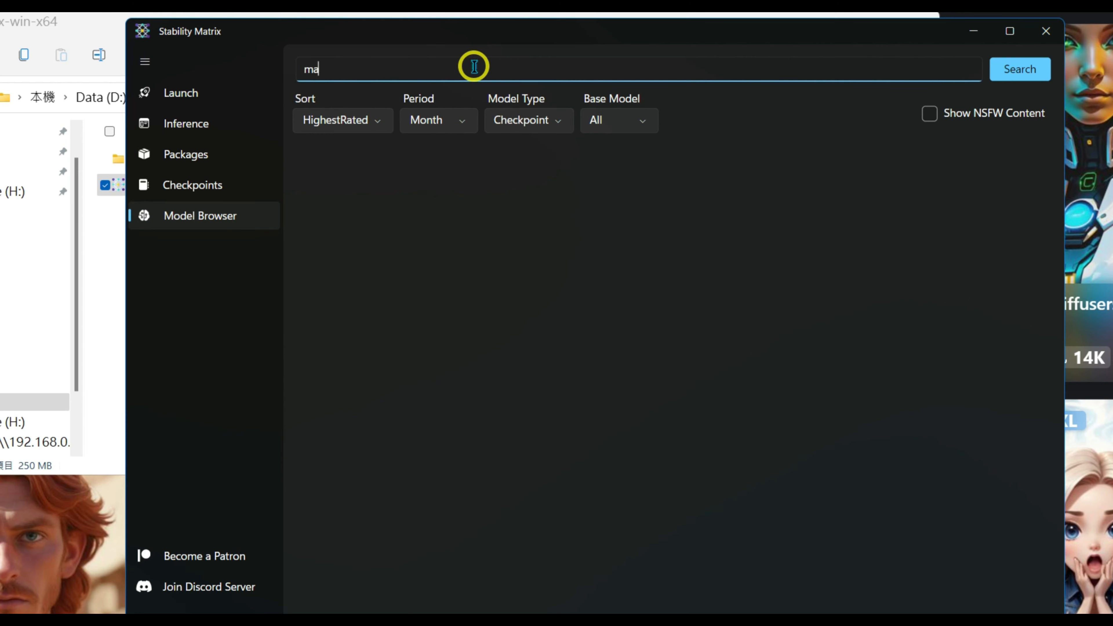
pyautogui.write('jicmix')
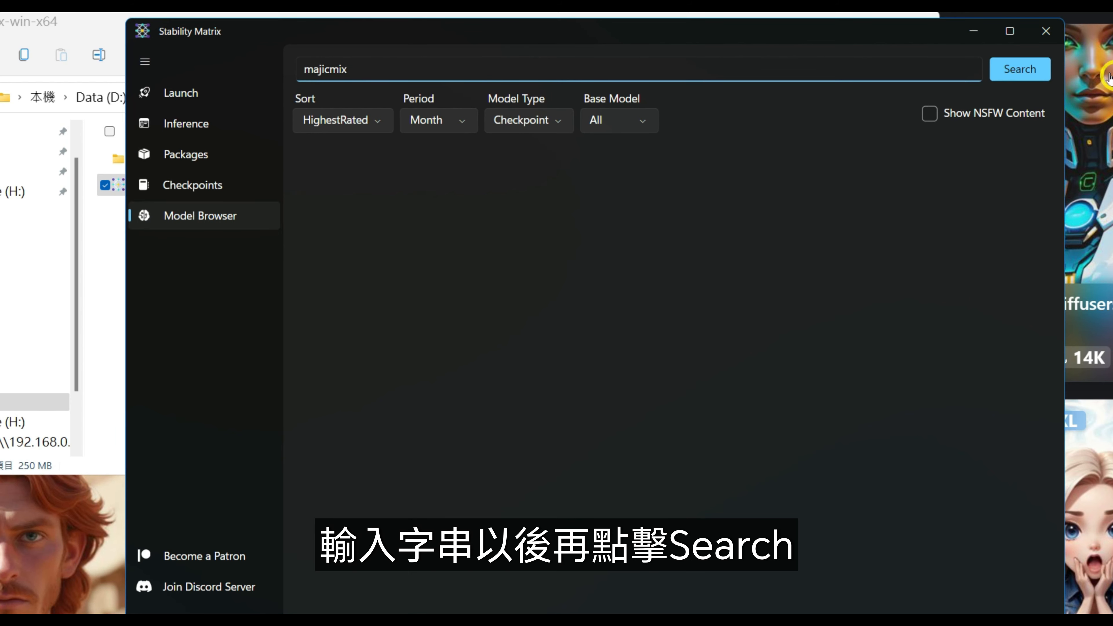
pyautogui.click(1013, 69)
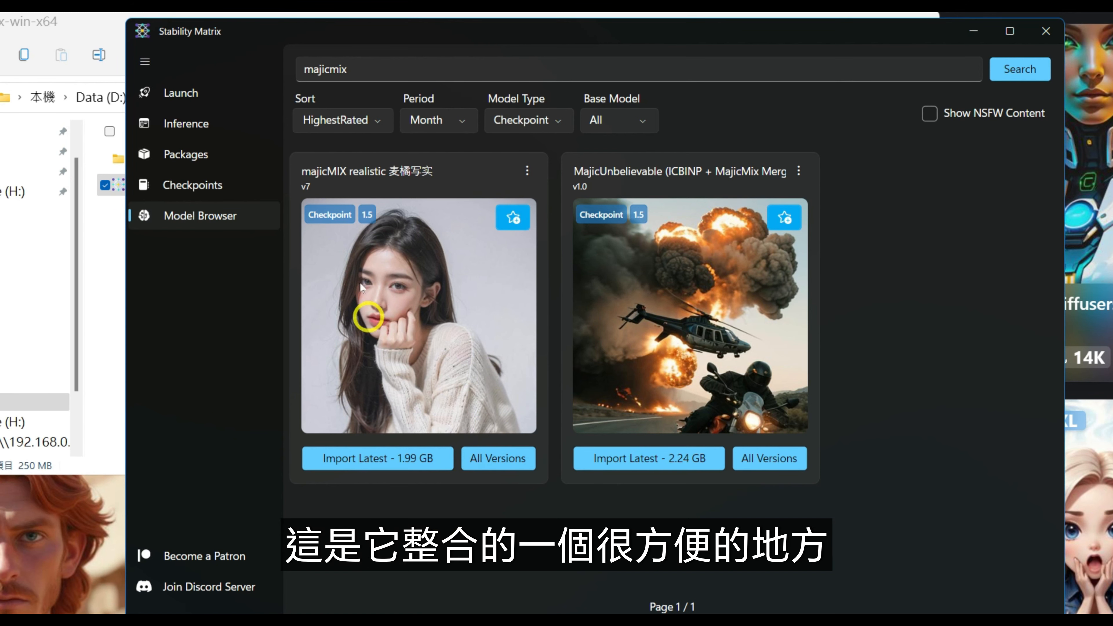
# Step: Open the launch options of the Stable Diffusion WebUI package and examine the host, port and VRAM settings
pyautogui.click(206, 92)
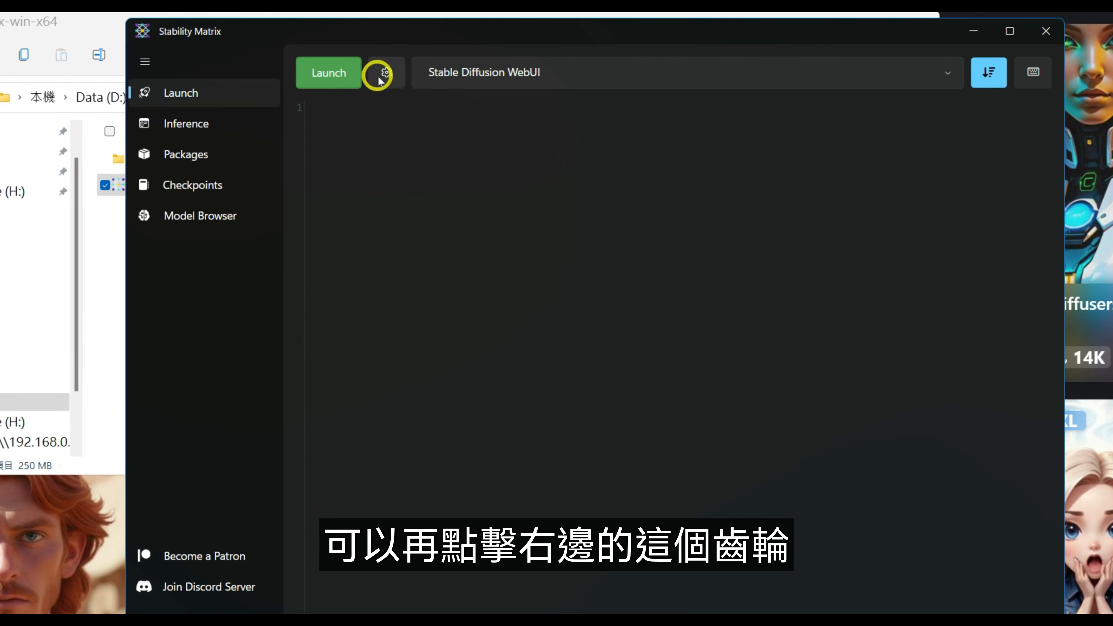
pyautogui.click(389, 70)
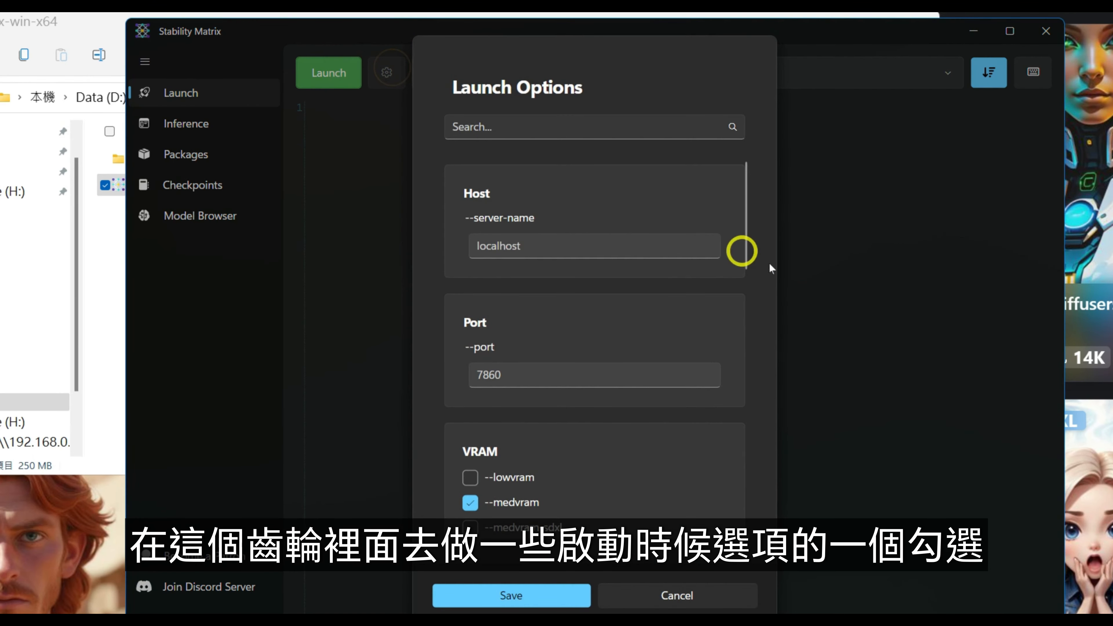
pyautogui.scroll(-3, 681, 228)
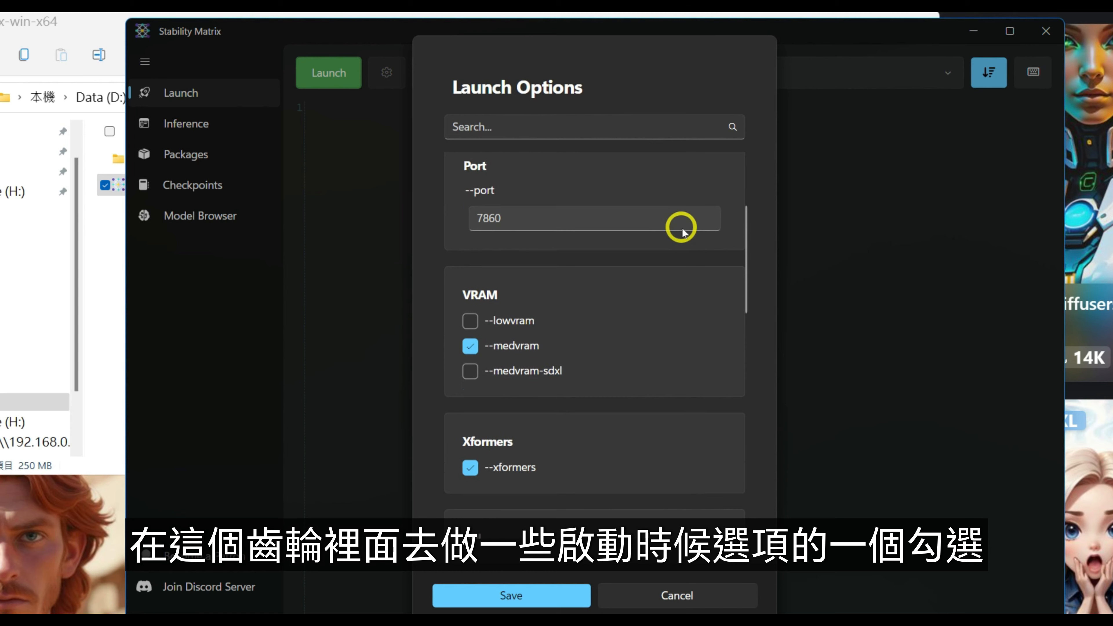
pyautogui.scroll(-1, 682, 229)
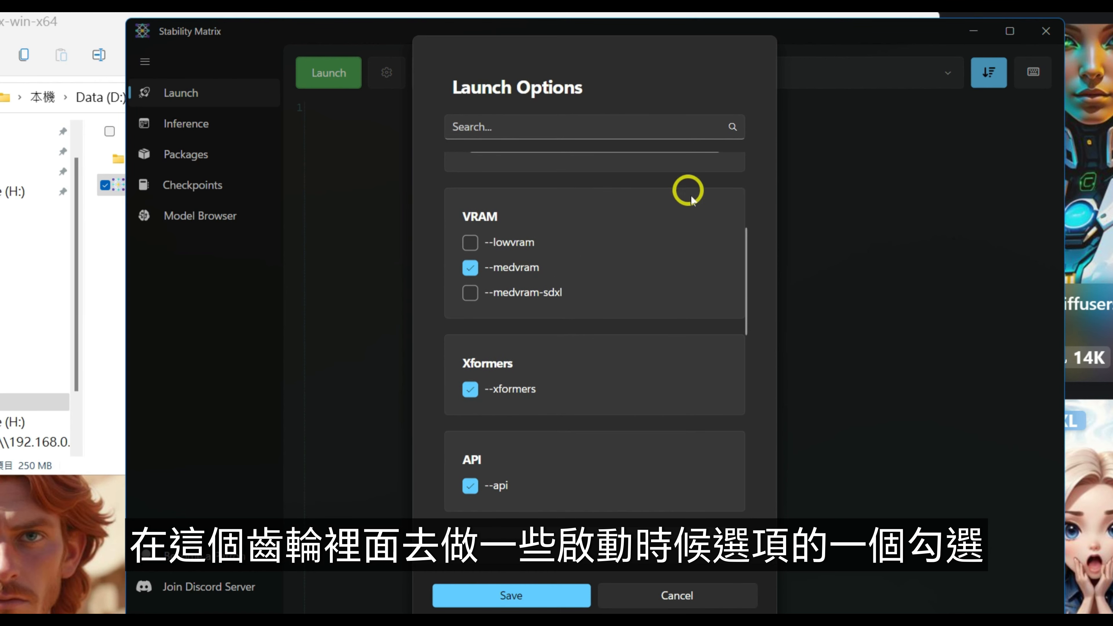
pyautogui.scroll(-1, 671, 292)
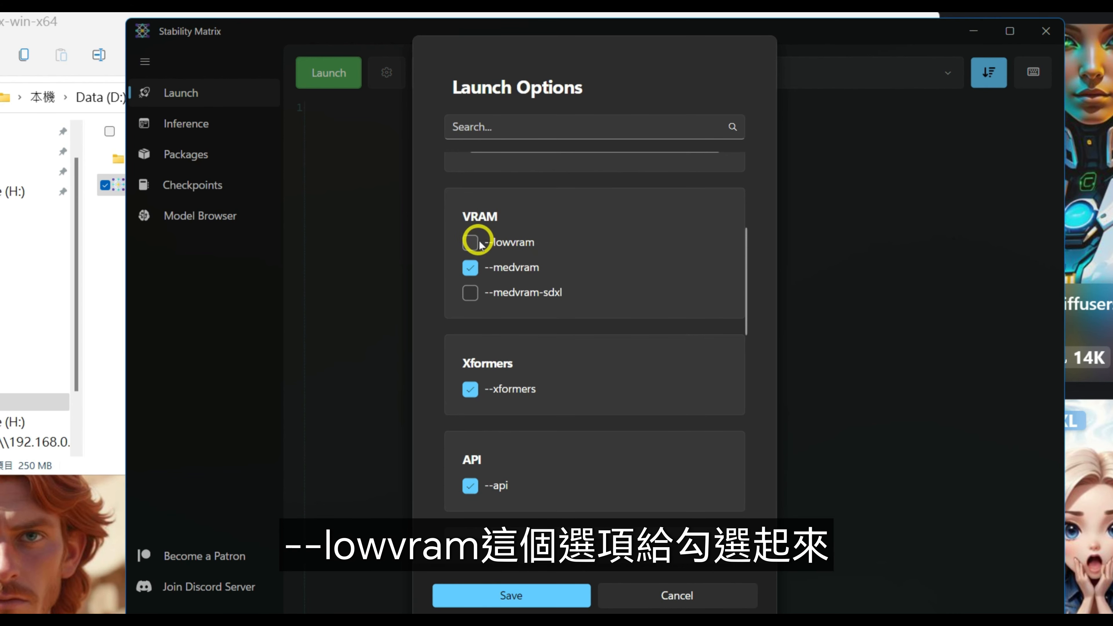
pyautogui.click(471, 241)
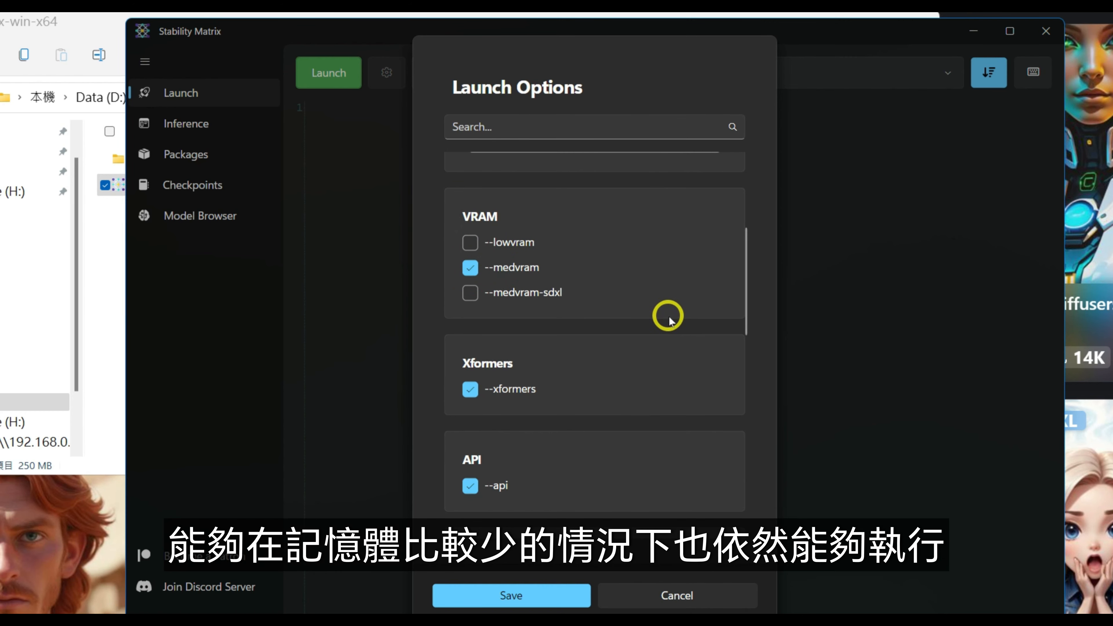
# Step: Look through the remaining launch options down to Extra Launch Arguments and close them without saving
pyautogui.scroll(-7, 668, 319)
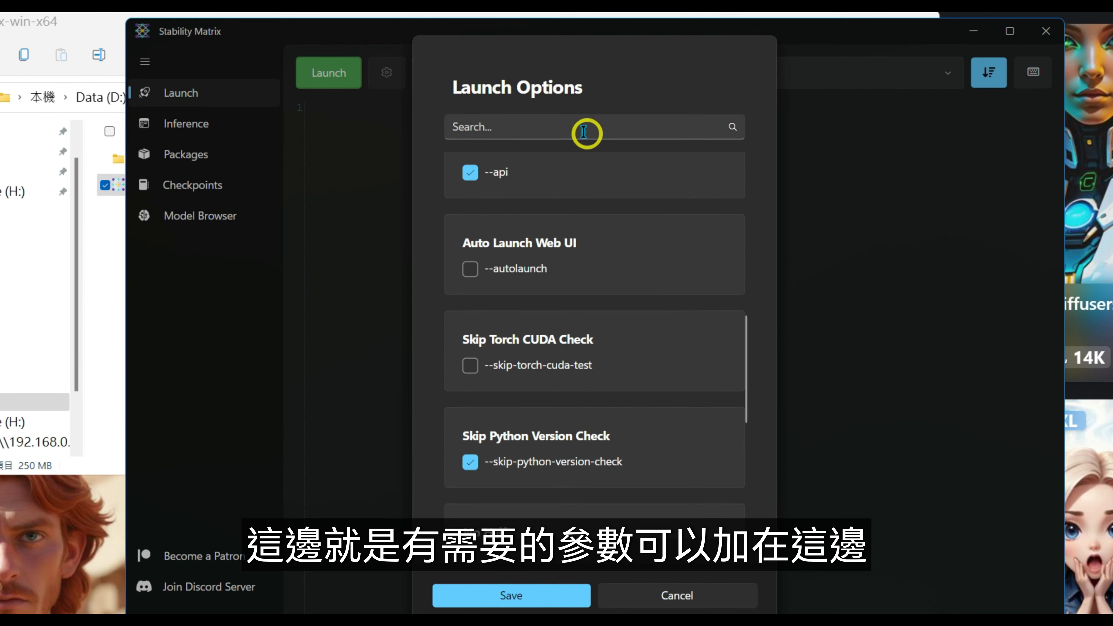
pyautogui.scroll(-8, 504, 361)
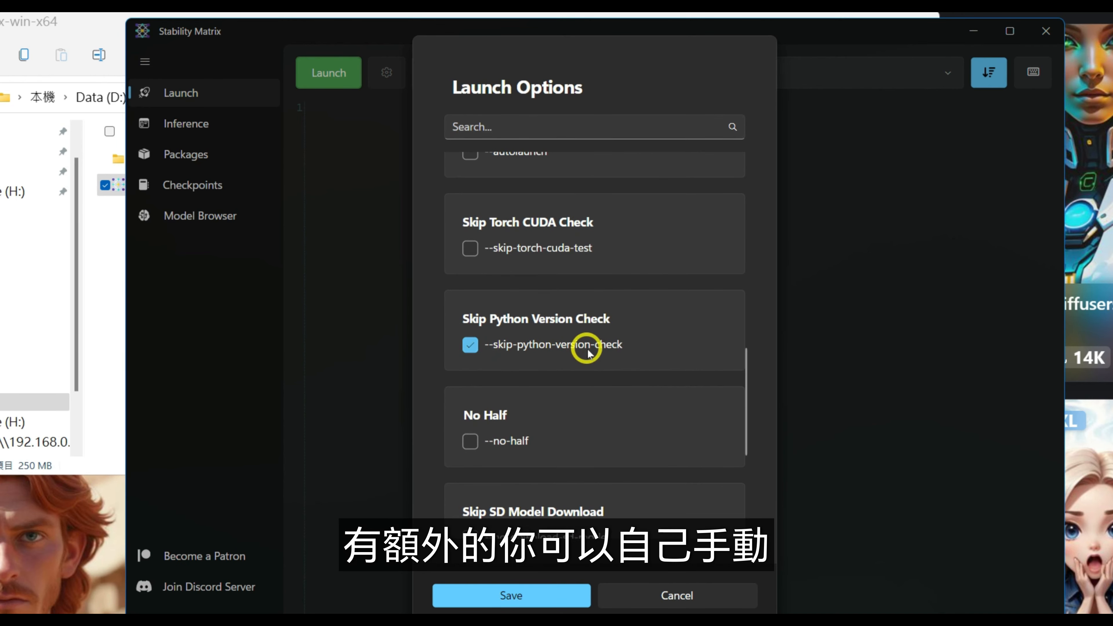
pyautogui.click(521, 490)
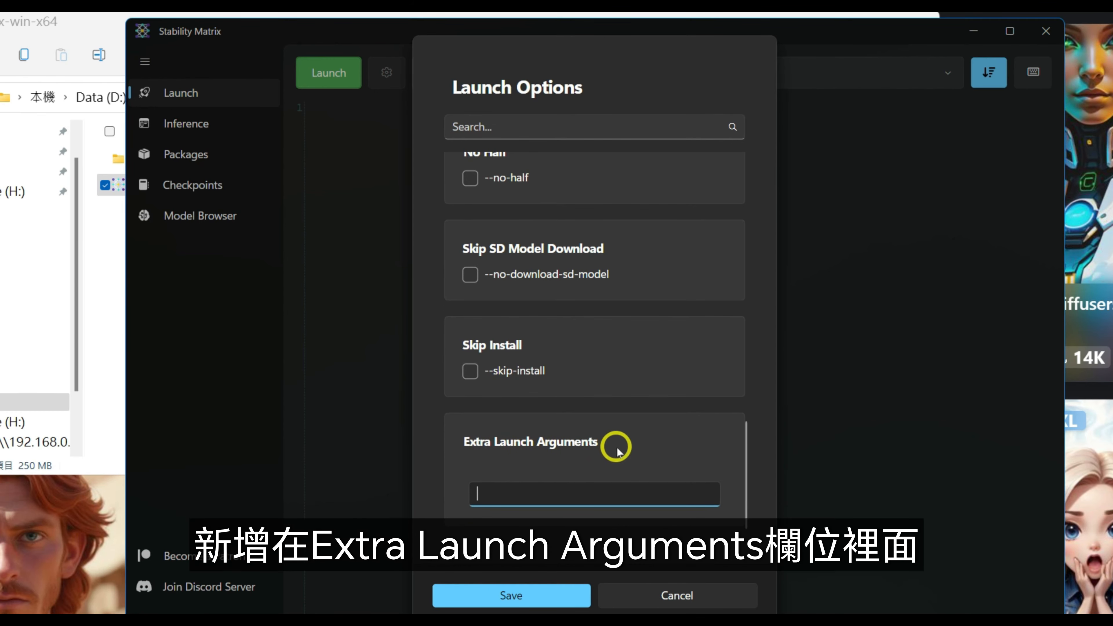
pyautogui.scroll(6, 698, 425)
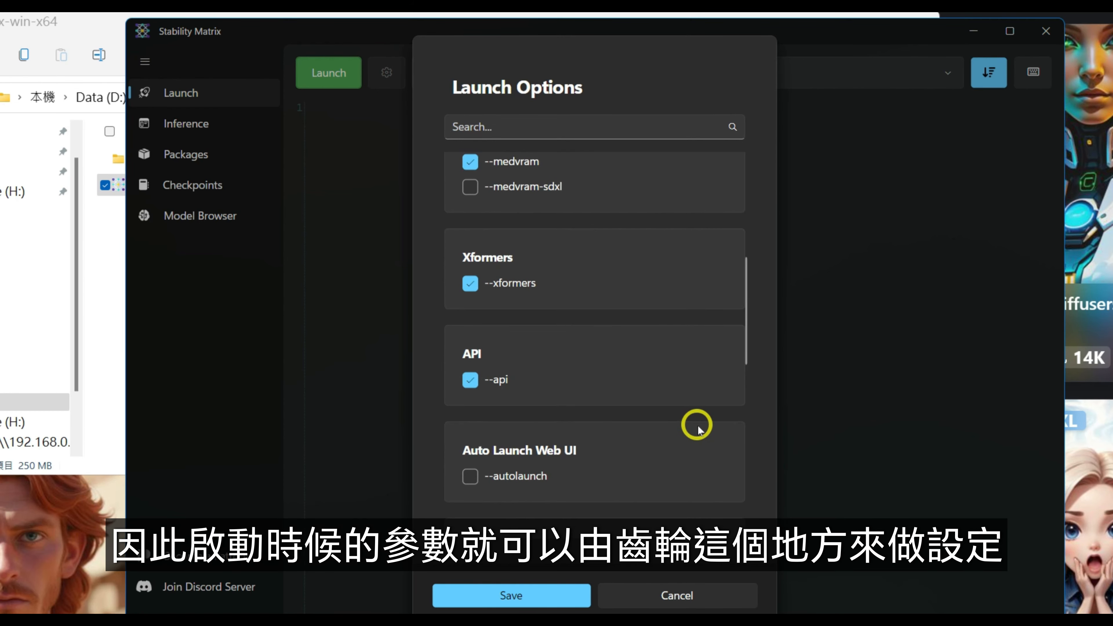
pyautogui.scroll(4, 697, 429)
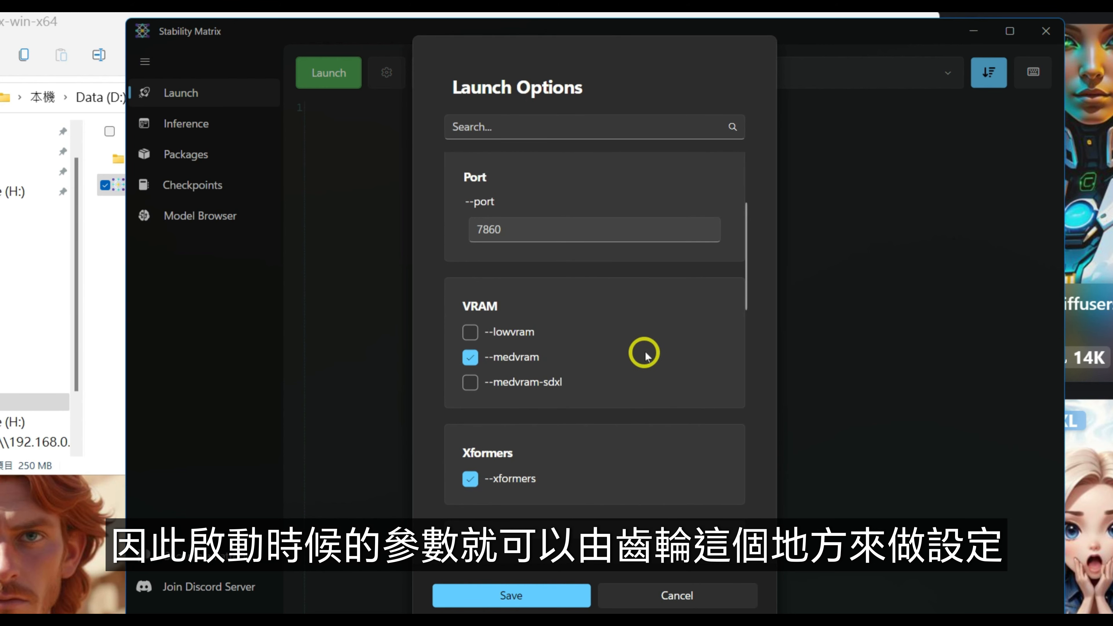
pyautogui.scroll(-2, 643, 353)
pyautogui.click(710, 598)
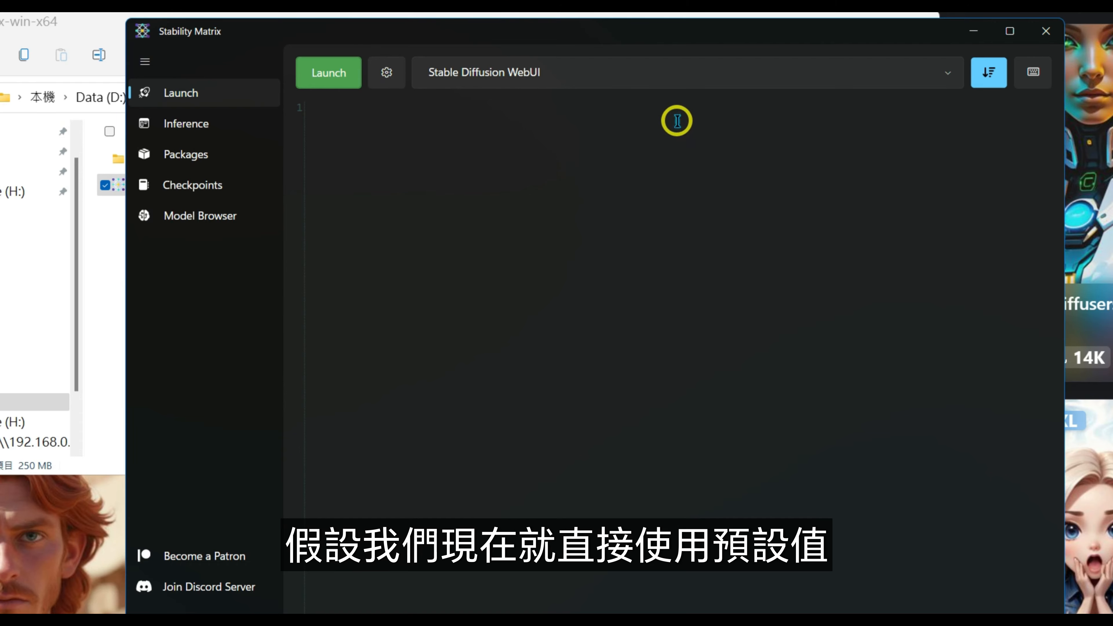
# Step: Launch Stable Diffusion WebUI and switch to its browser page at 127.0.0.1:7860
pyautogui.click(336, 78)
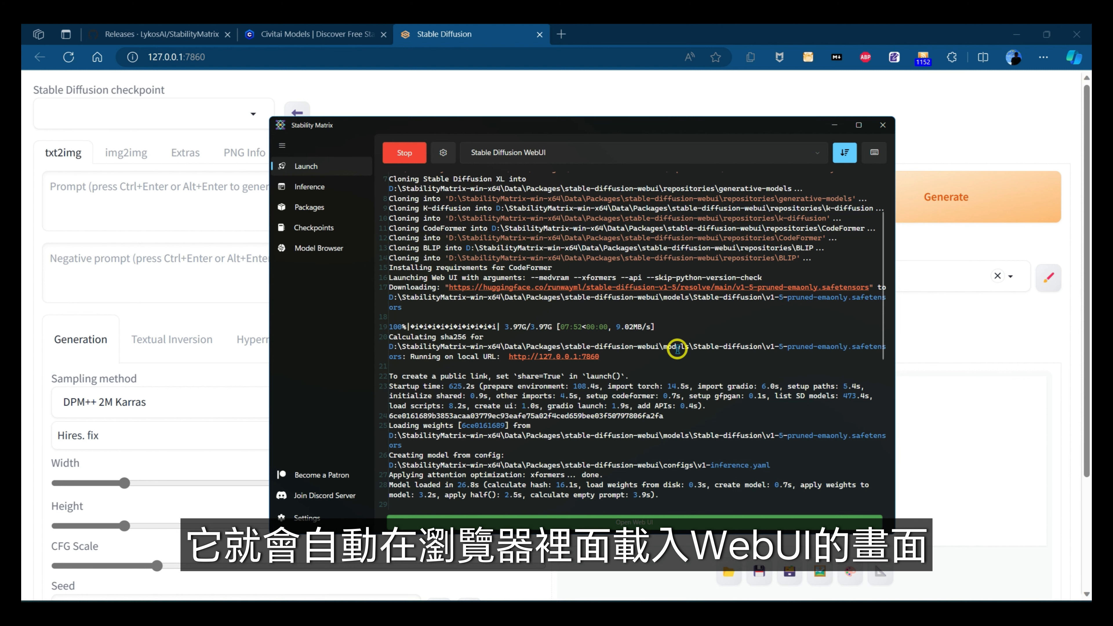
pyautogui.click(514, 79)
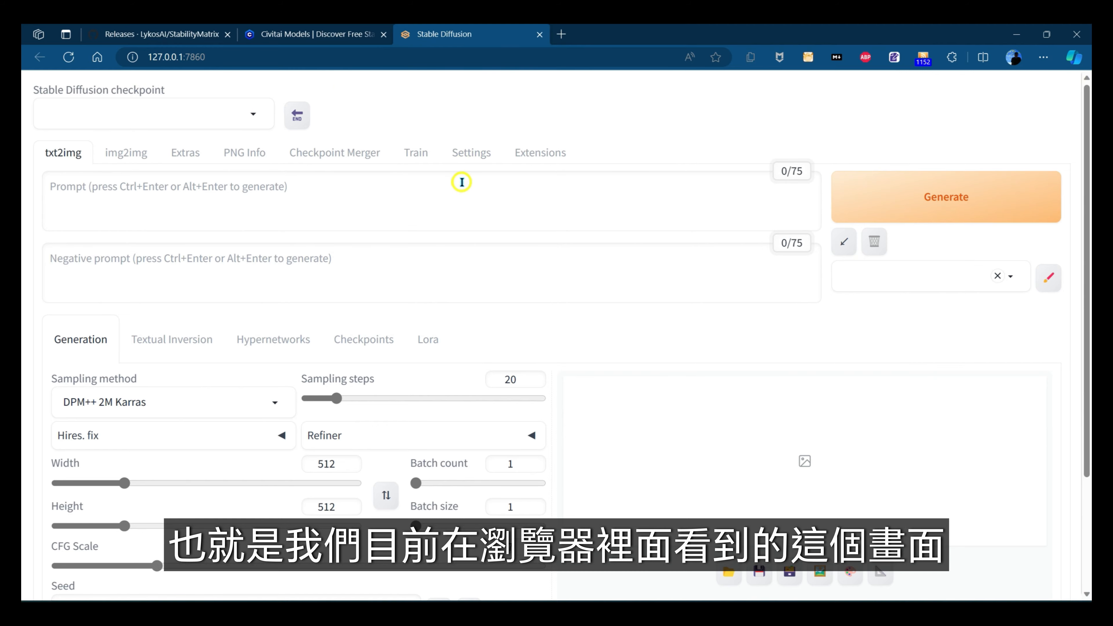
pyautogui.click(237, 57)
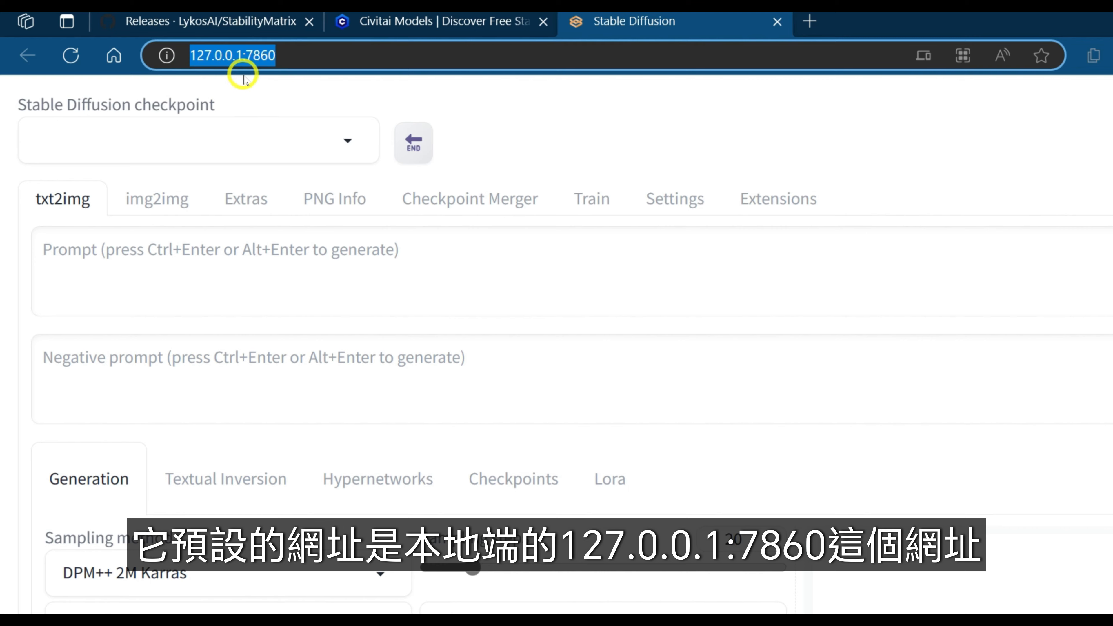
pyautogui.click(299, 55)
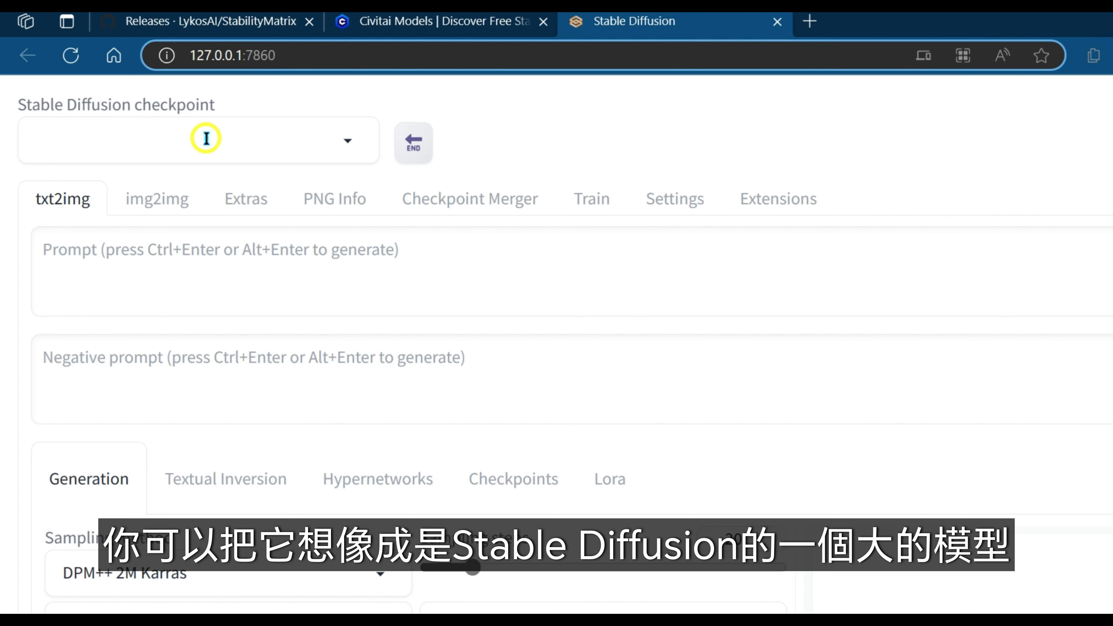
# Step: Select the v1-5-pruned-emaonly.safetensors checkpoint and enter "a cute kitten" as the prompt, leaving the negative prompt empty
pyautogui.click(347, 139)
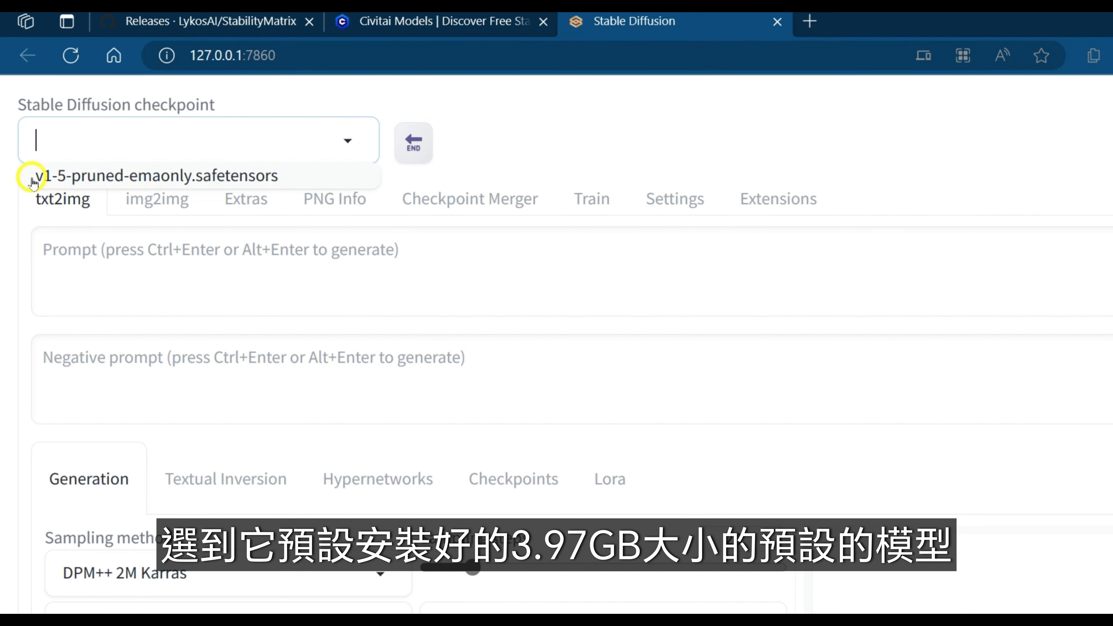
pyautogui.click(183, 176)
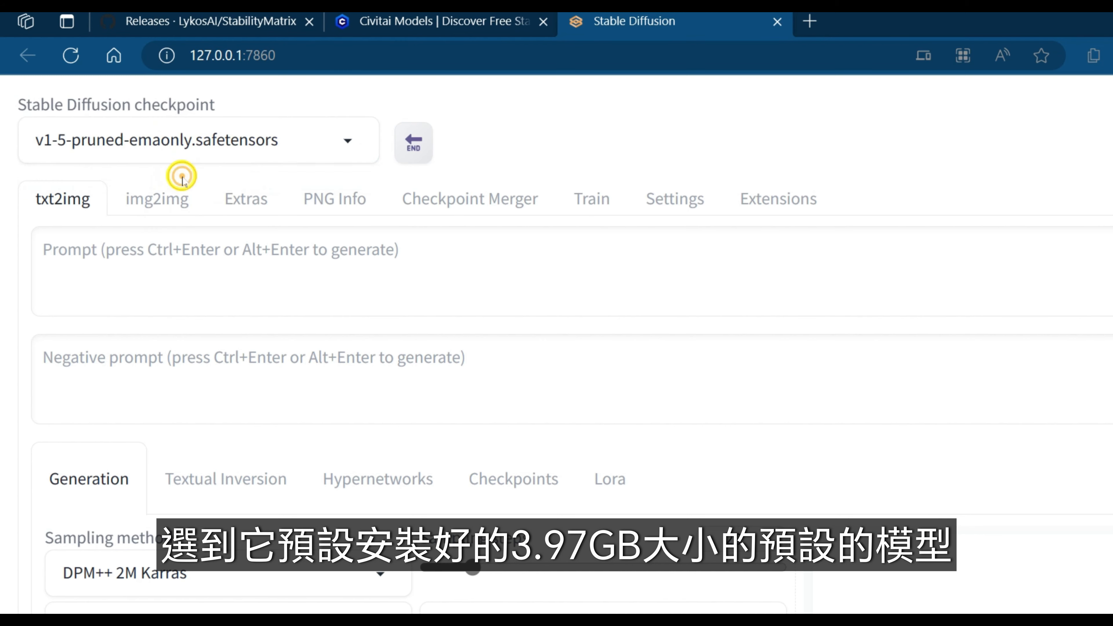
pyautogui.click(155, 284)
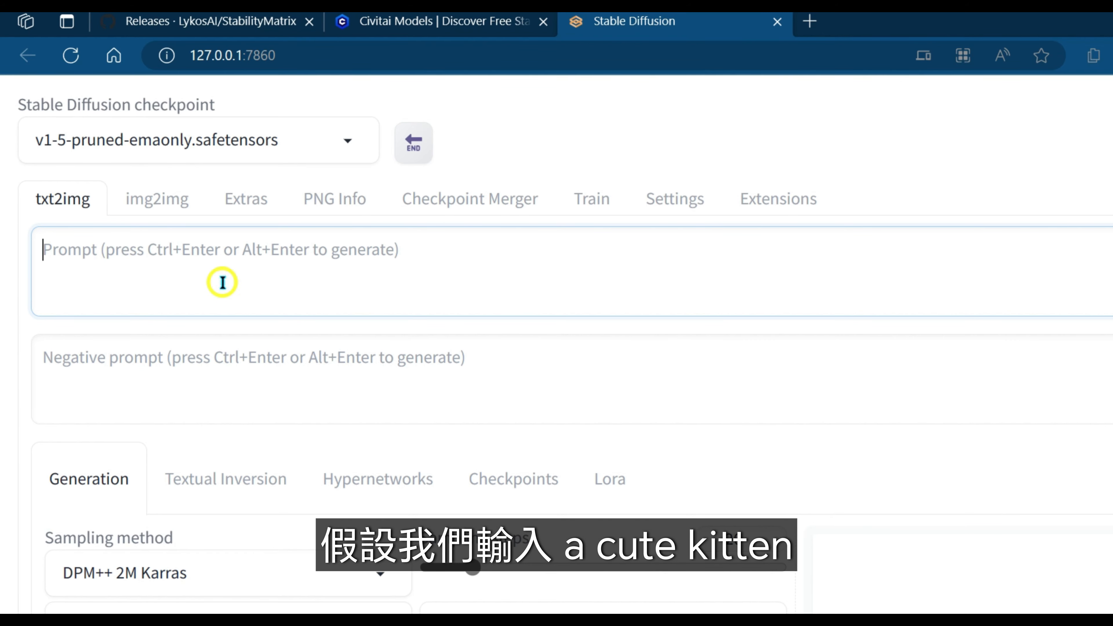
pyautogui.write('a cute kitten')
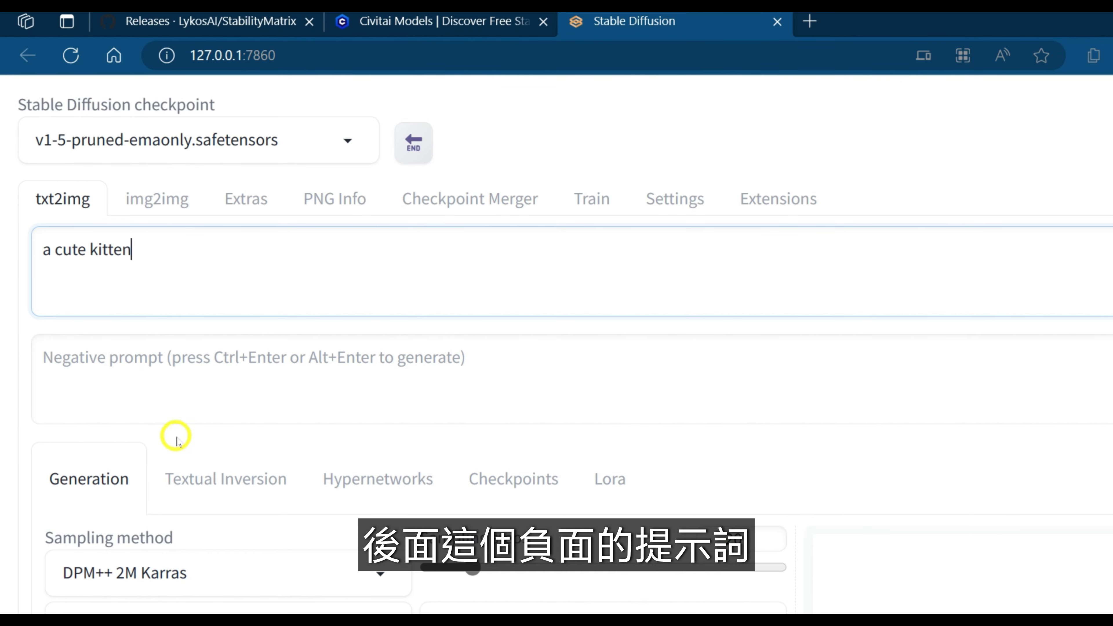
pyautogui.click(223, 358)
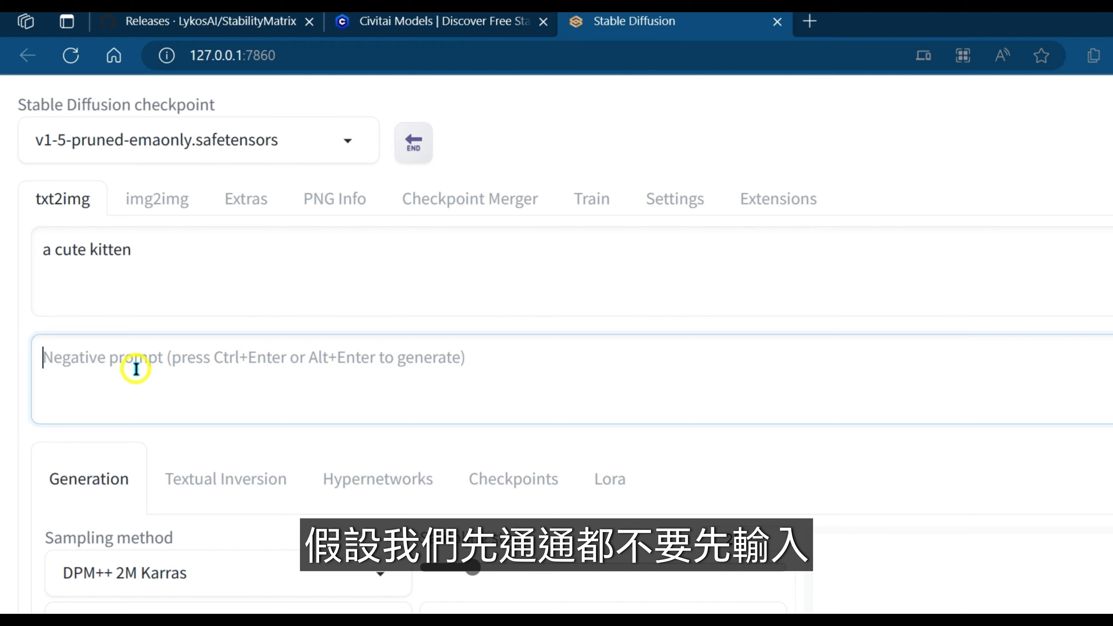
pyautogui.click(164, 250)
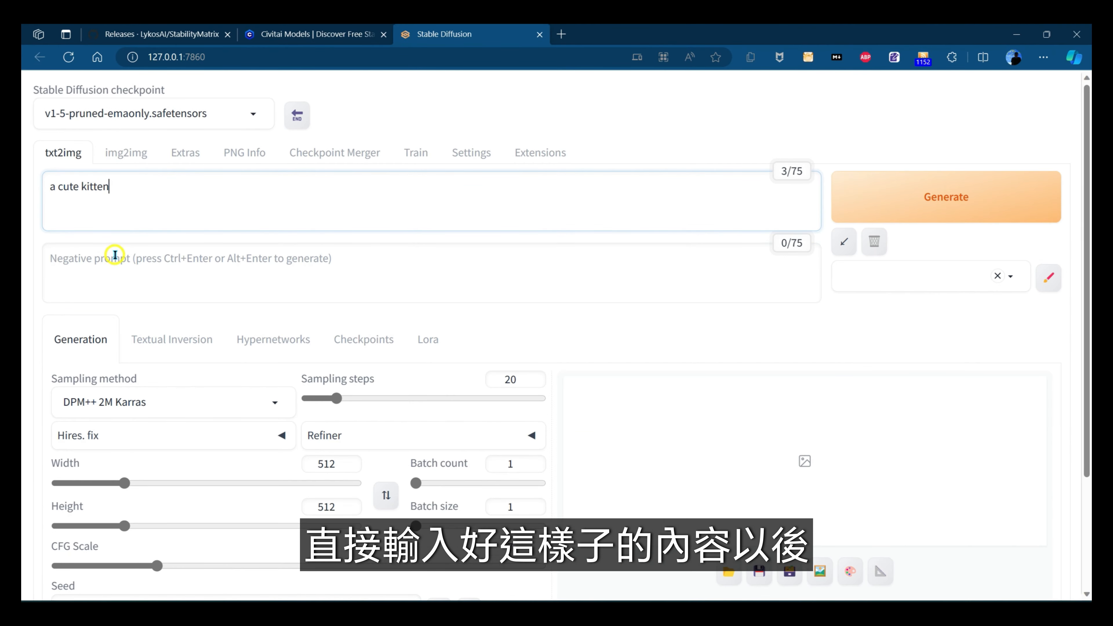
# Step: Generate the image, check the progress in the Stability Matrix console, and view the result in the browser
pyautogui.click(964, 200)
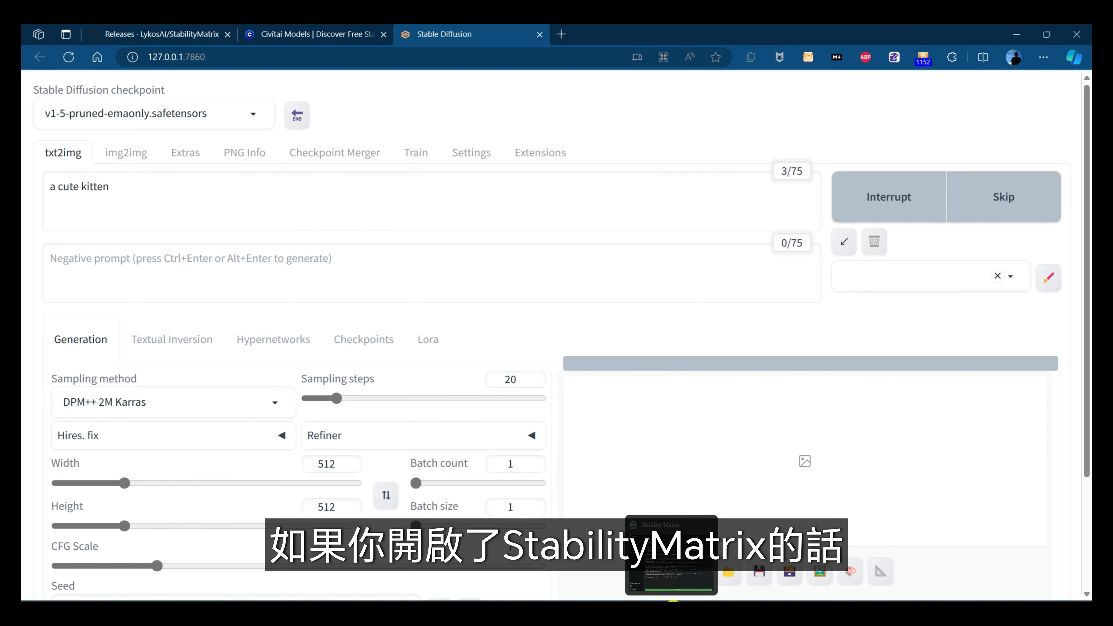
pyautogui.click(672, 609)
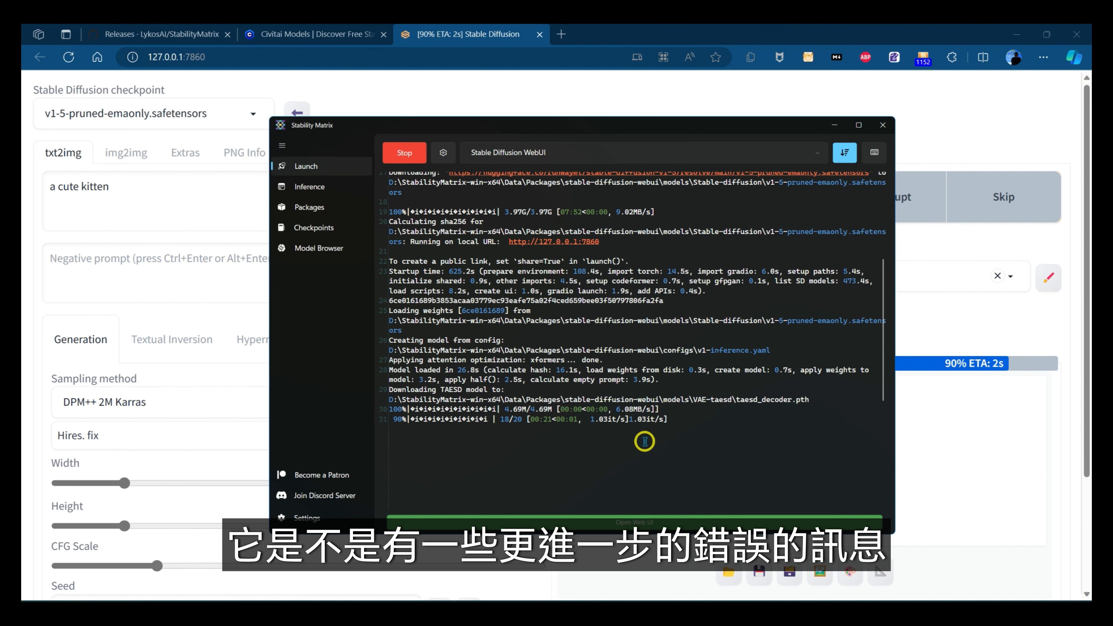
pyautogui.click(1059, 321)
pyautogui.scroll(-6, 1055, 323)
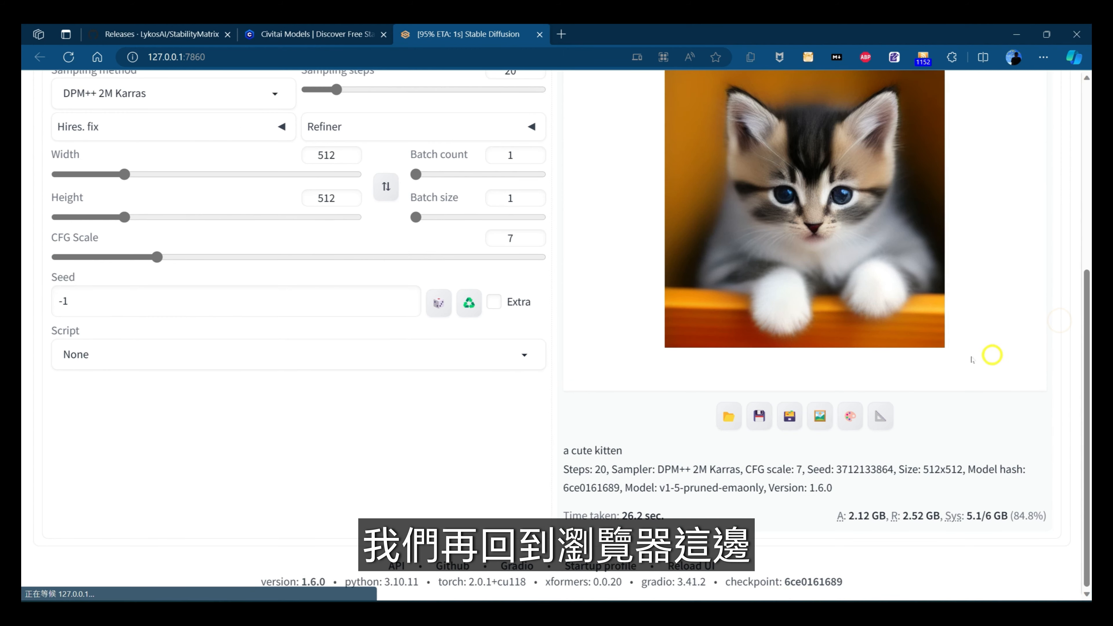
pyautogui.scroll(4, 890, 348)
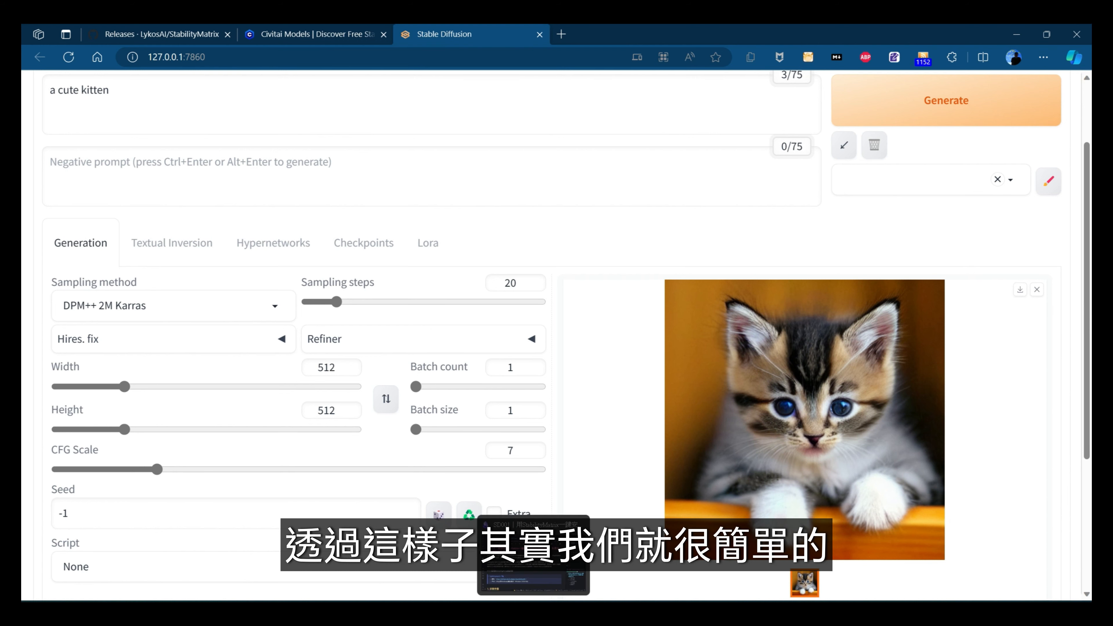
# Step: Switch to the StabilityMatrix installation note in Obsidian, view the Stability Matrix console once more, and return to the note
pyautogui.click(535, 610)
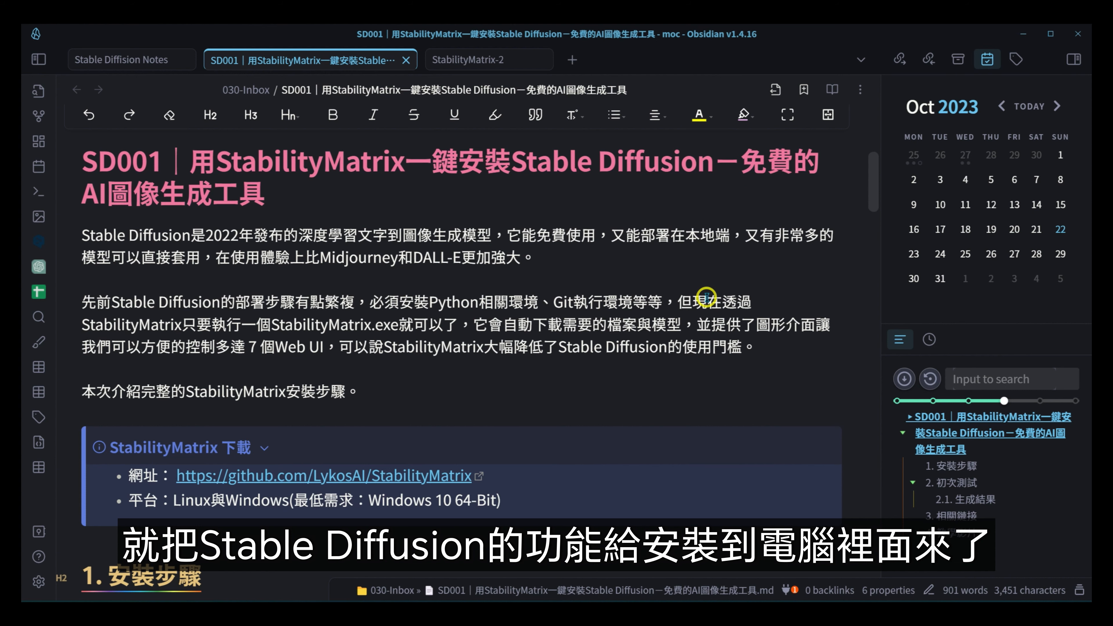
pyautogui.click(565, 610)
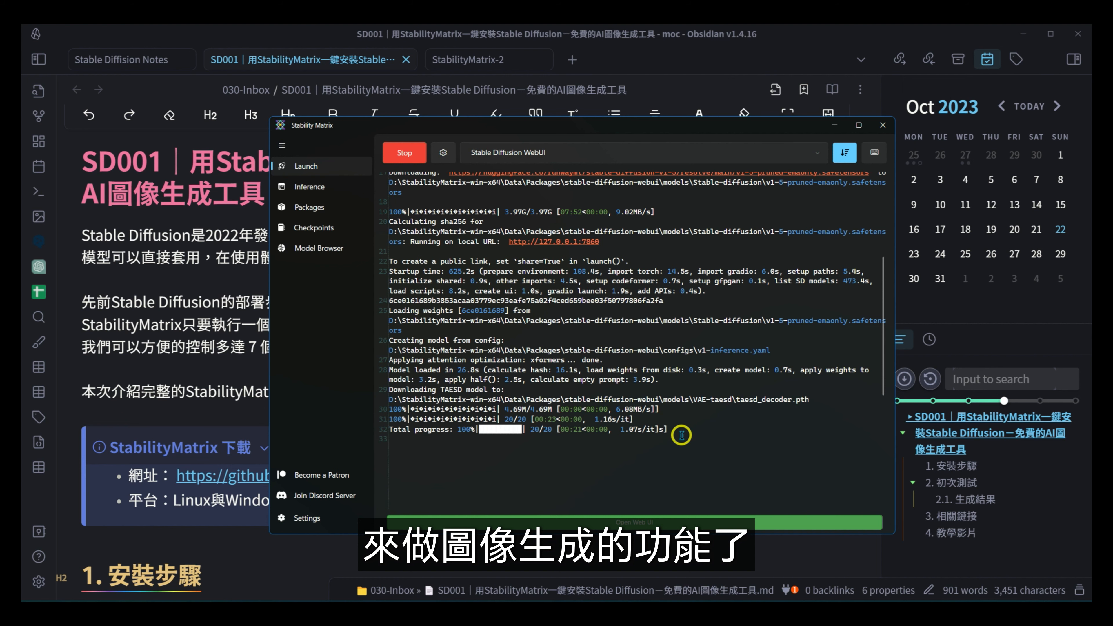
pyautogui.click(180, 236)
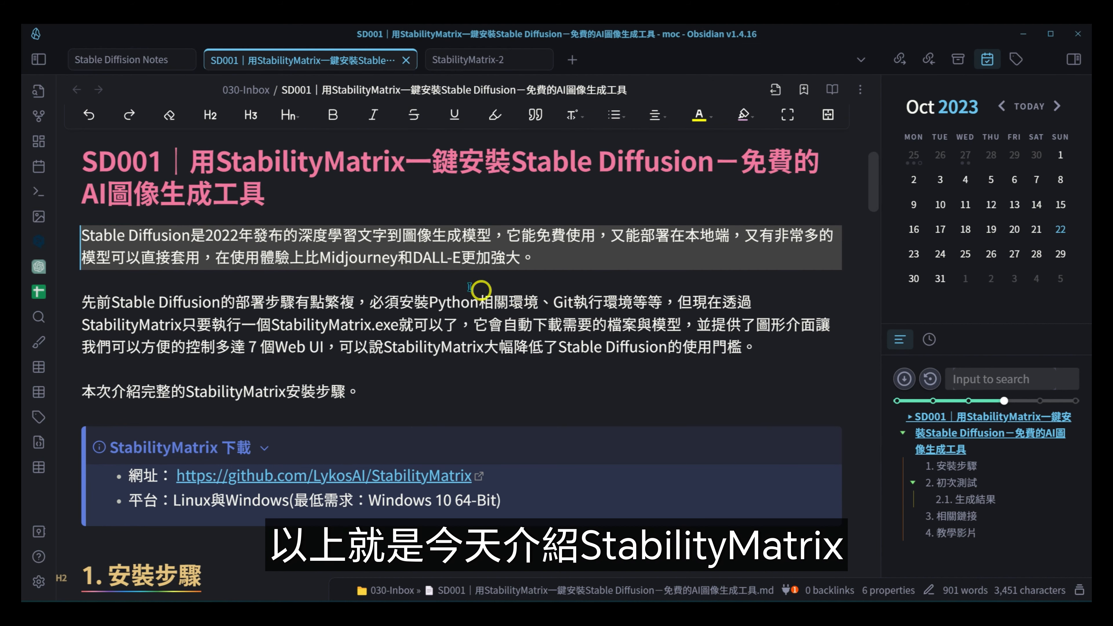